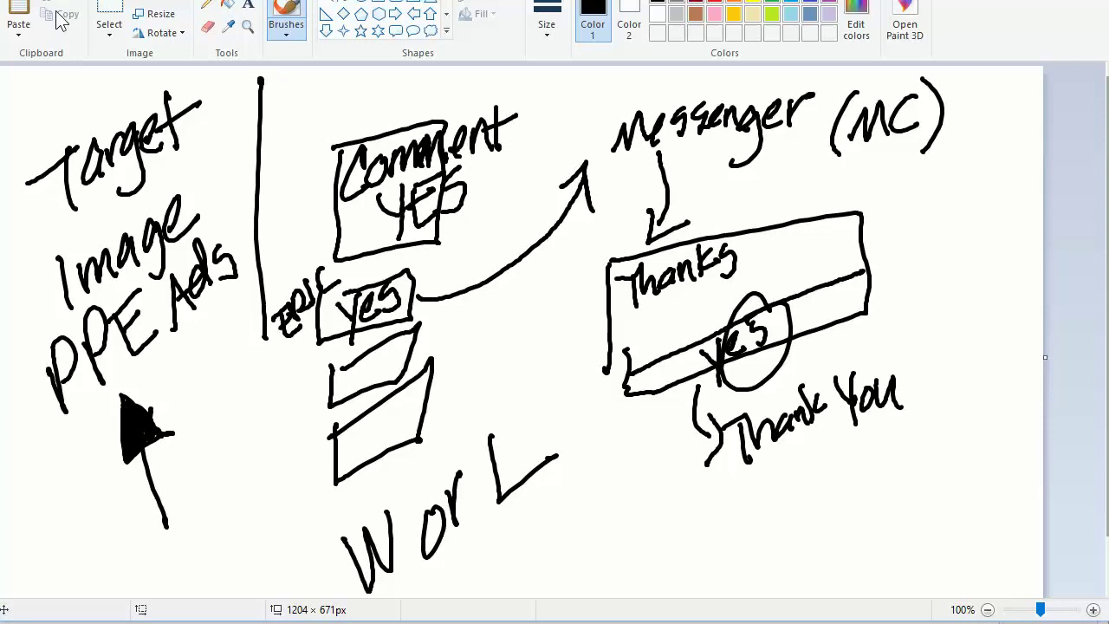
Choose New from the File menu to replace the finished whiteboard sketch with a blank picture
click(19, 1)
click(125, 33)
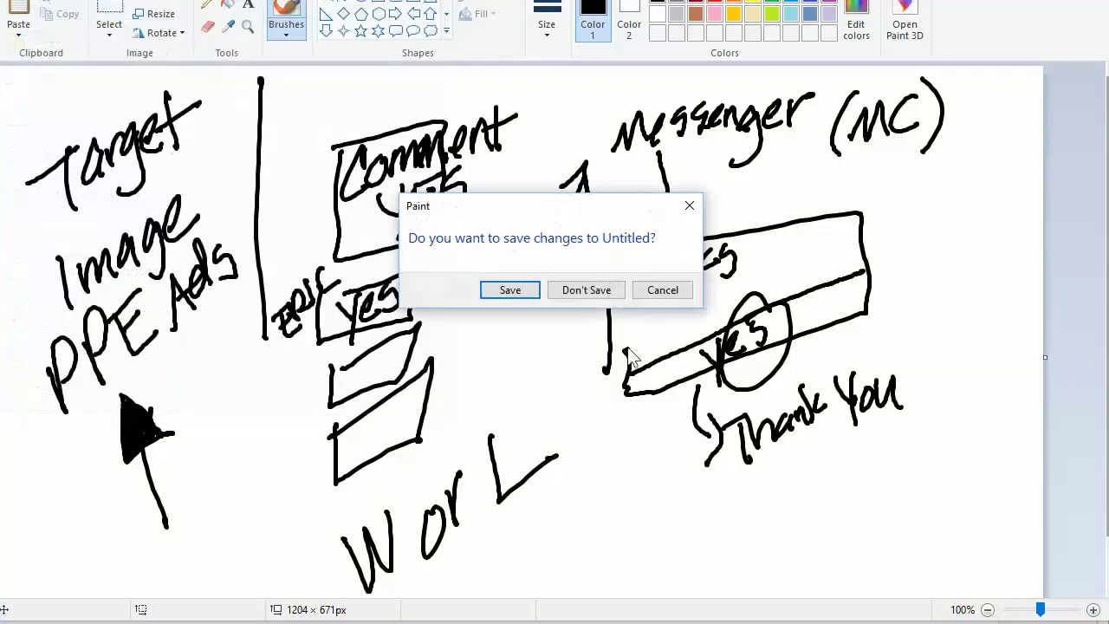
Discard the old sketch and handwrite '1 Niche' in black brush on the blank canvas
click(576, 296)
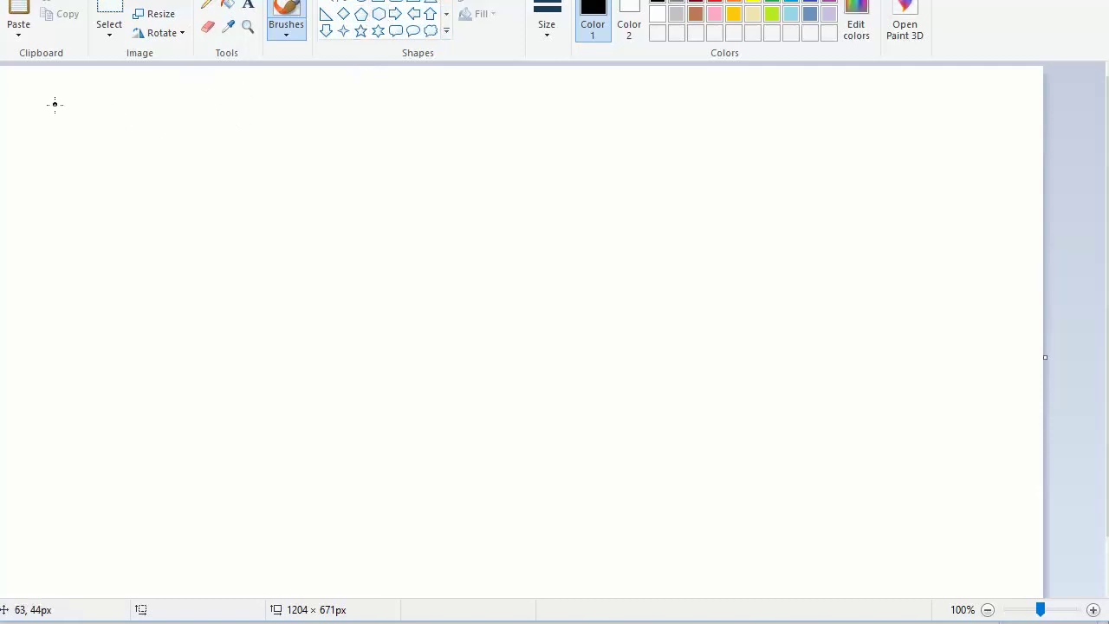
mouse_move(63, 90)
mouse_down()
mouse_move(58, 145)
mouse_move(129, 101)
mouse_up()
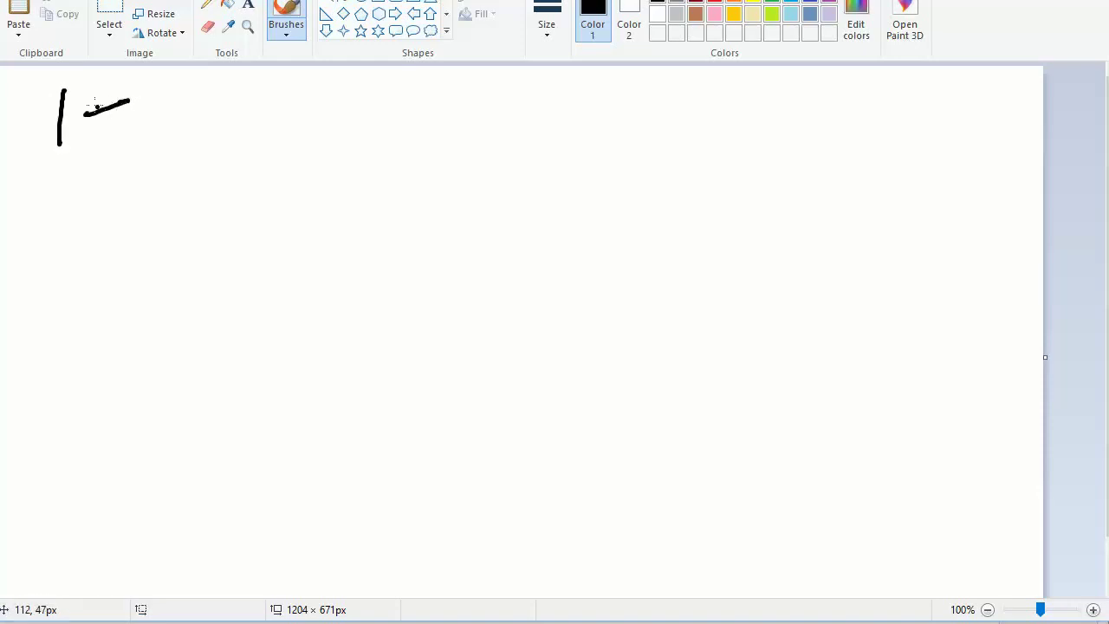
key(ctrl+z)
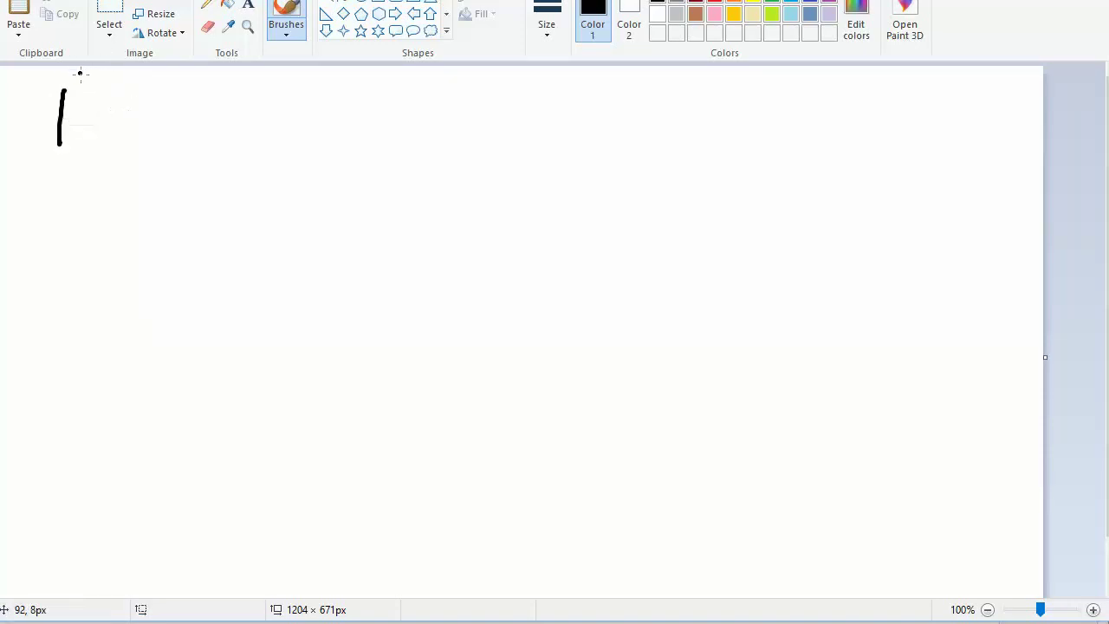
mouse_move(97, 90)
mouse_down()
mouse_move(114, 126)
mouse_move(126, 80)
mouse_up()
drag(131, 98, 130, 134)
click(137, 87)
mouse_move(167, 95)
mouse_down()
mouse_move(170, 135)
mouse_move(192, 135)
mouse_up()
drag(219, 97, 227, 132)
mouse_move(66, 86)
mouse_down()
mouse_move(50, 111)
mouse_move(78, 137)
mouse_up()
Add '→ 5 Designs', underline the heading, and undo two stray arrows drawn at the right
mouse_move(241, 116)
mouse_down()
mouse_move(287, 98)
mouse_move(276, 140)
mouse_up()
mouse_move(325, 99)
mouse_down()
mouse_move(336, 123)
mouse_move(323, 135)
mouse_up()
mouse_move(324, 88)
mouse_down()
mouse_move(349, 85)
mouse_move(371, 132)
mouse_up()
mouse_move(371, 90)
mouse_down()
mouse_move(392, 120)
mouse_move(434, 94)
mouse_move(470, 111)
mouse_move(428, 155)
mouse_up()
drag(478, 97, 502, 130)
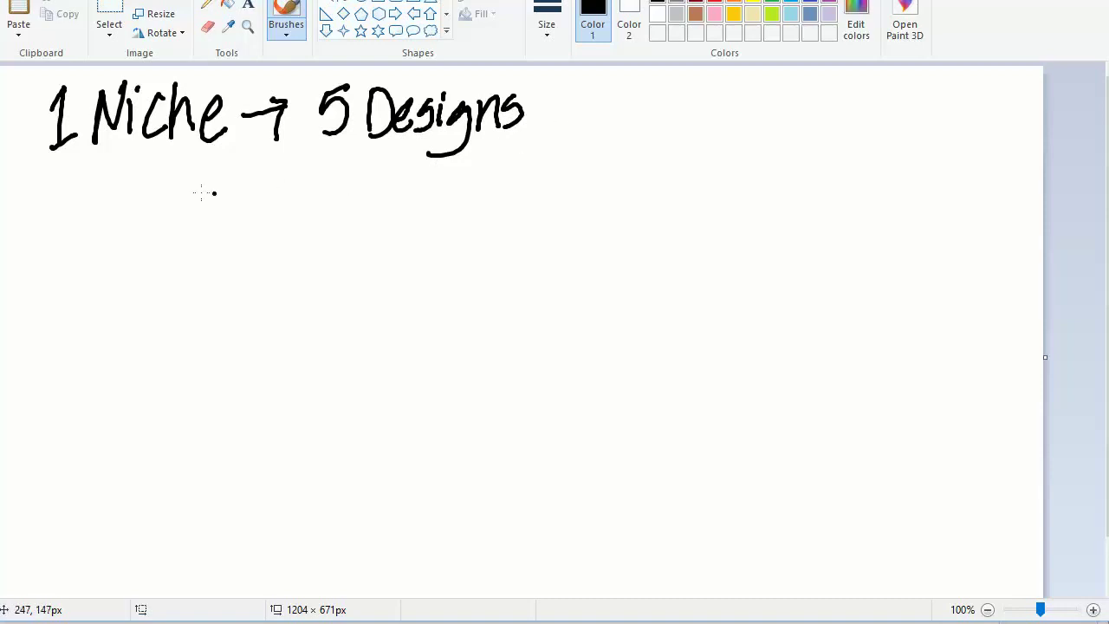
mouse_move(62, 180)
mouse_down()
mouse_move(272, 153)
mouse_move(511, 152)
mouse_up()
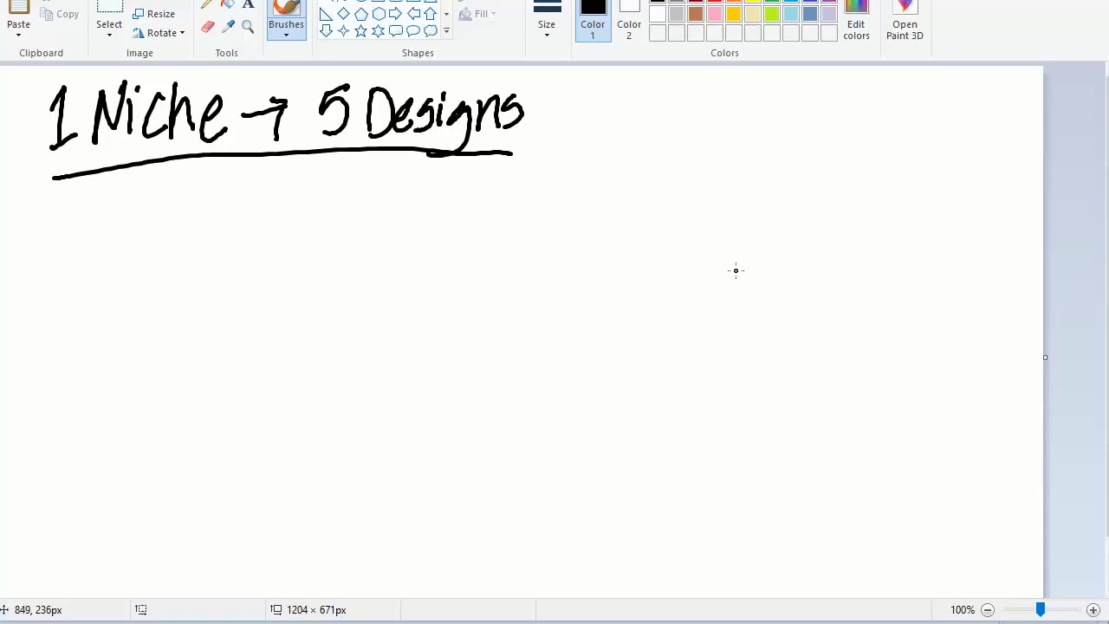
mouse_move(846, 321)
mouse_down()
mouse_move(887, 412)
mouse_move(919, 409)
mouse_move(863, 462)
mouse_up()
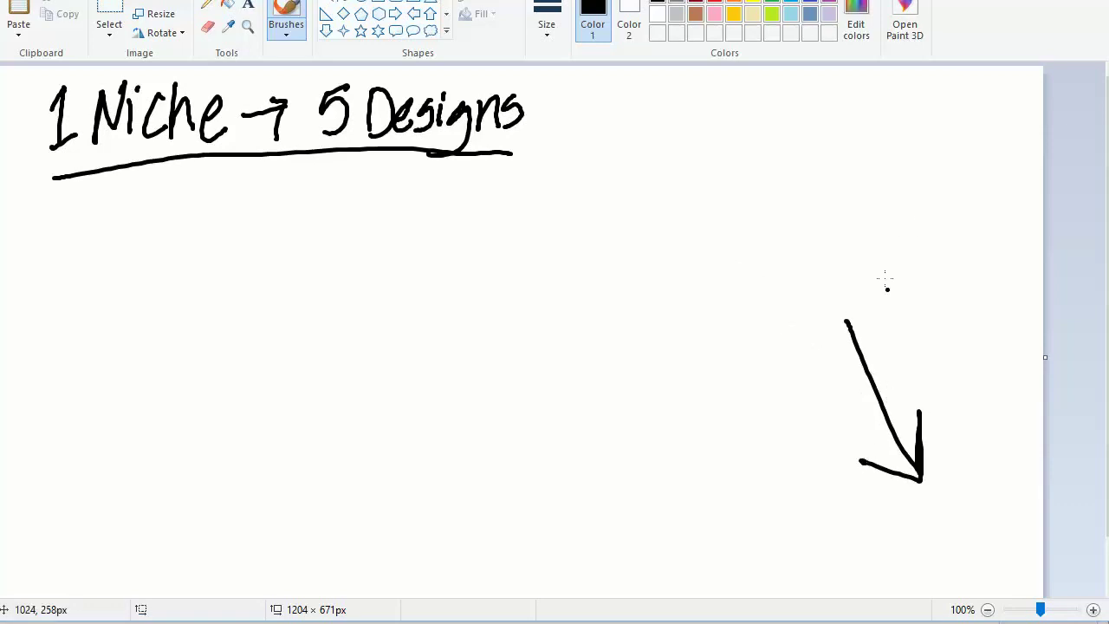
mouse_move(985, 93)
mouse_down()
mouse_move(971, 106)
mouse_move(994, 95)
mouse_move(949, 124)
mouse_up()
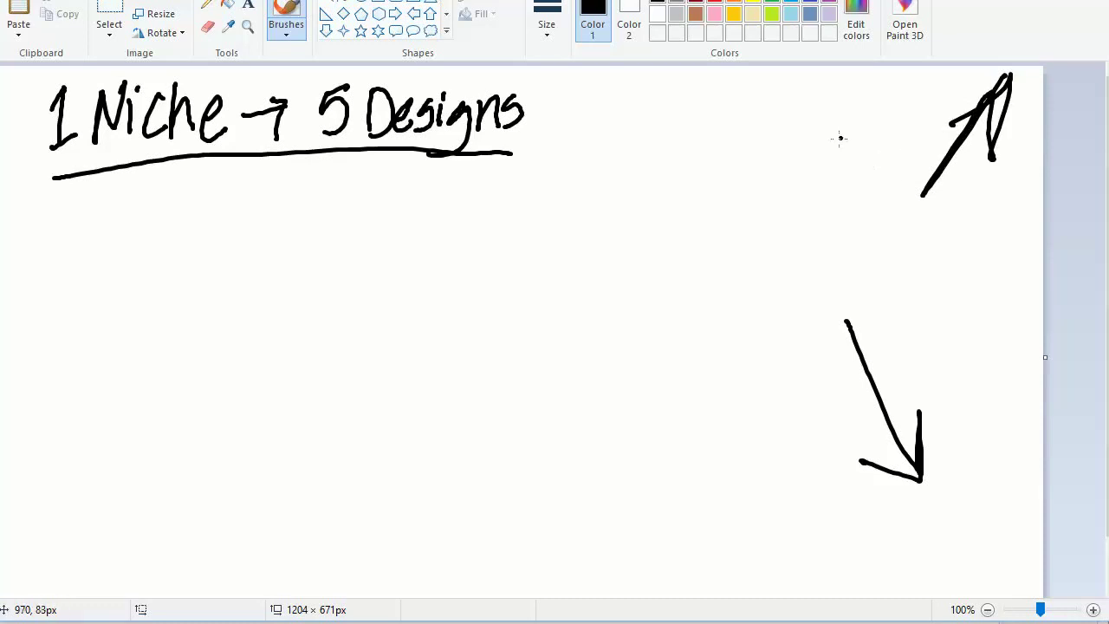
key(ctrl+z)
key(ctrl+z)
key(ctrl+z)
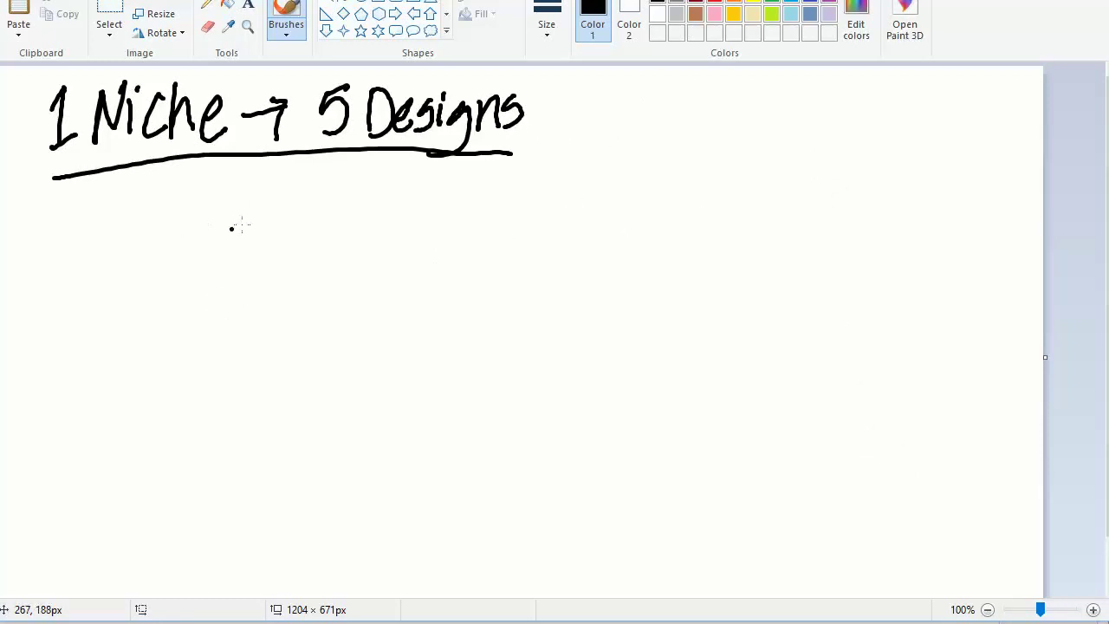
Draw an arrow after 'Designs' and handwrite "Believe" in quotes beside it
click(187, 239)
mouse_move(547, 98)
mouse_down()
mouse_move(594, 86)
mouse_move(580, 85)
mouse_move(567, 112)
mouse_move(593, 108)
mouse_up()
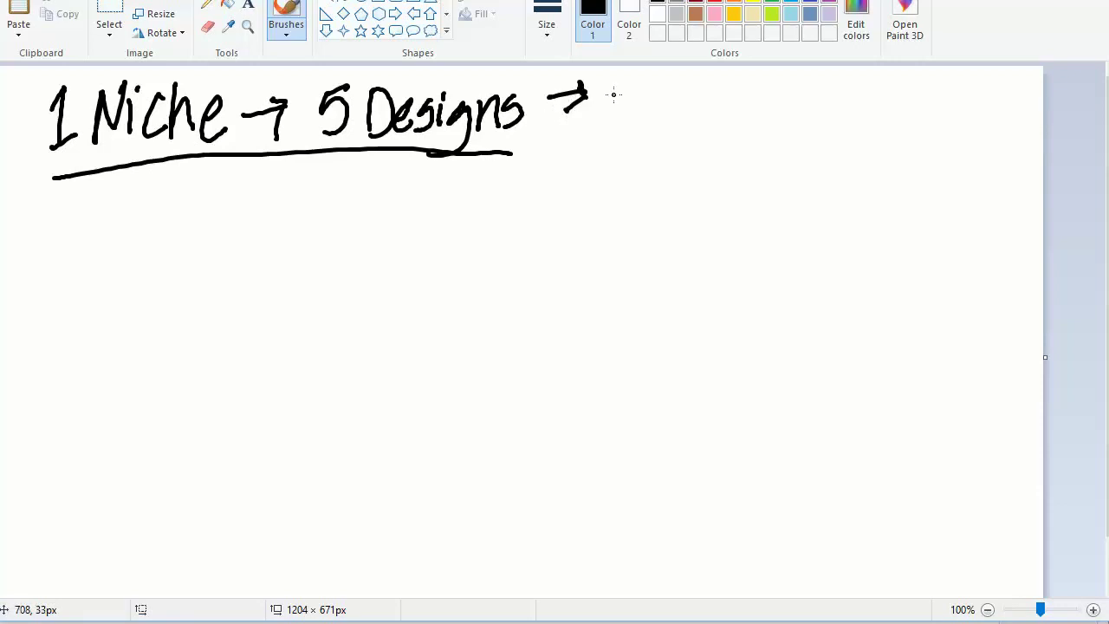
mouse_move(613, 76)
mouse_down()
mouse_move(606, 90)
mouse_move(619, 90)
mouse_up()
drag(635, 86, 631, 111)
mouse_move(634, 84)
mouse_down()
mouse_move(641, 98)
mouse_move(679, 108)
mouse_up()
mouse_move(683, 92)
mouse_down()
mouse_move(686, 106)
mouse_move(706, 87)
mouse_move(747, 93)
mouse_up()
click(692, 81)
drag(759, 72, 758, 88)
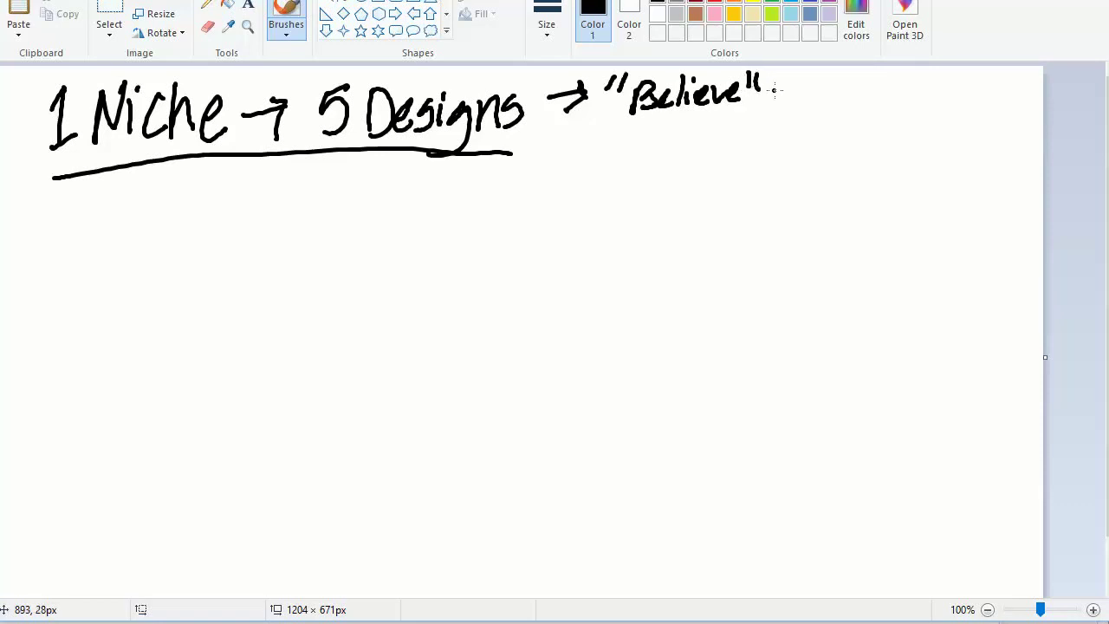
Handwrite "Spirit Animal" in quotes below "Believe"
drag(608, 123, 601, 133)
mouse_move(625, 130)
mouse_down()
mouse_move(648, 145)
mouse_move(669, 115)
mouse_move(745, 134)
mouse_move(814, 129)
mouse_up()
drag(825, 88, 825, 102)
drag(832, 90, 832, 103)
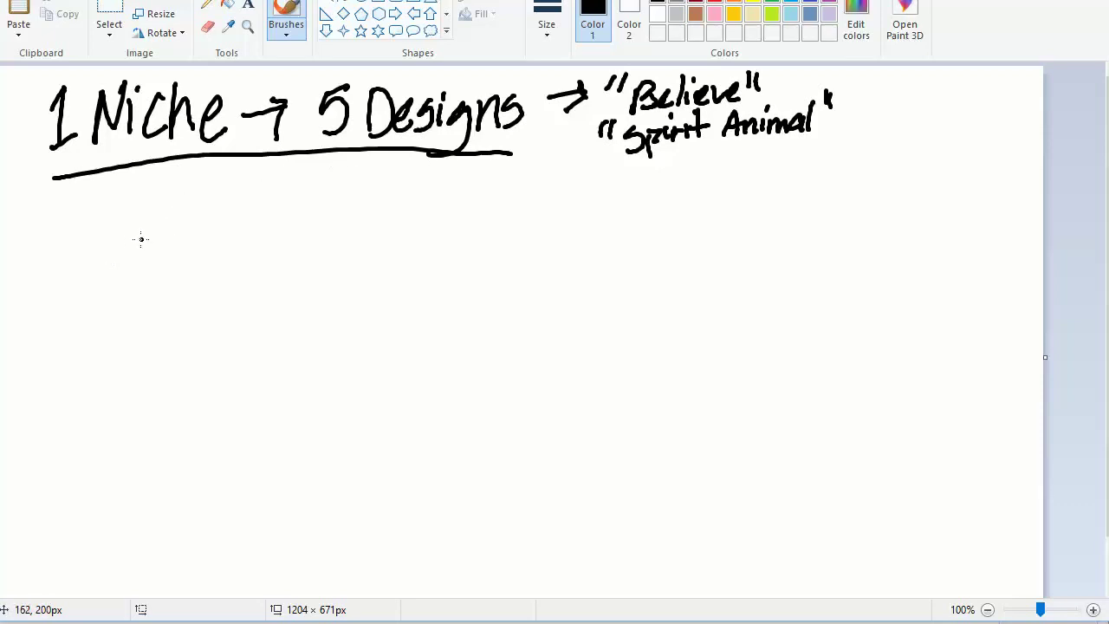
Handwrite '(5) PPE-Engagements *Comments*' on a new line under the heading
mouse_move(52, 221)
mouse_down()
mouse_move(59, 253)
mouse_move(91, 208)
mouse_move(110, 242)
mouse_move(104, 254)
mouse_move(40, 213)
mouse_move(56, 270)
mouse_up()
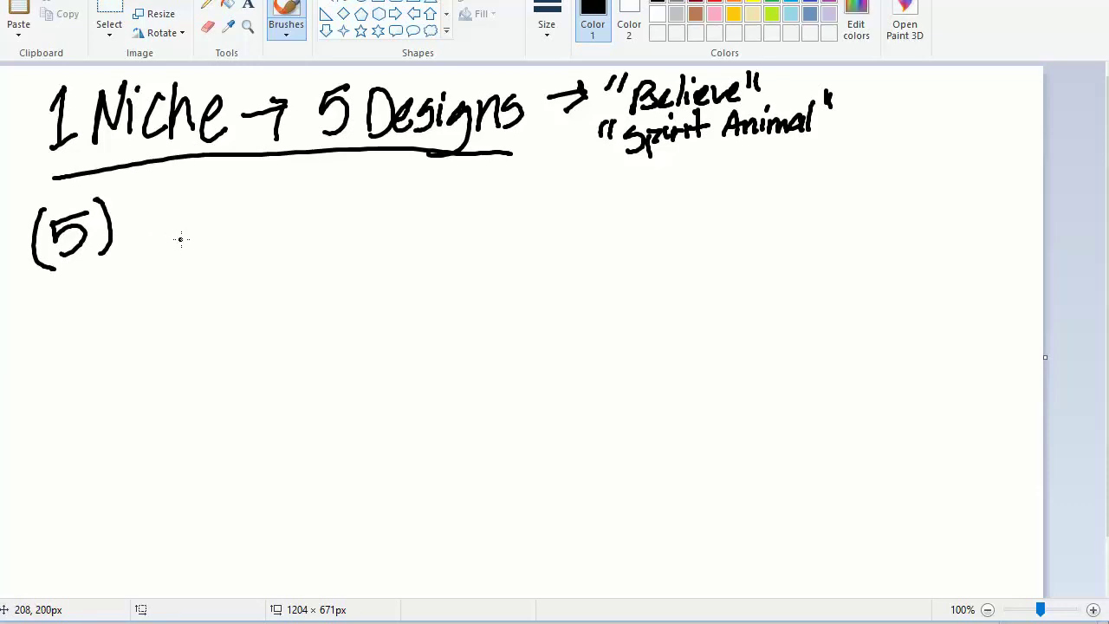
mouse_move(164, 210)
mouse_down()
mouse_move(208, 216)
mouse_move(227, 234)
mouse_move(259, 227)
mouse_move(258, 192)
mouse_up()
drag(266, 221, 345, 230)
mouse_move(314, 216)
mouse_down()
mouse_move(338, 211)
mouse_move(336, 196)
mouse_move(363, 225)
mouse_move(372, 214)
mouse_move(359, 247)
mouse_up()
mouse_move(405, 203)
mouse_down()
mouse_move(391, 219)
mouse_move(410, 222)
mouse_move(407, 246)
mouse_move(425, 201)
mouse_move(451, 219)
mouse_move(468, 205)
mouse_move(483, 223)
mouse_move(526, 220)
mouse_move(541, 202)
mouse_move(557, 213)
mouse_move(544, 228)
mouse_move(603, 203)
mouse_move(634, 213)
mouse_move(700, 200)
mouse_move(711, 213)
mouse_move(713, 196)
mouse_move(760, 183)
mouse_move(778, 193)
mouse_move(770, 199)
mouse_move(808, 196)
mouse_move(788, 223)
mouse_up()
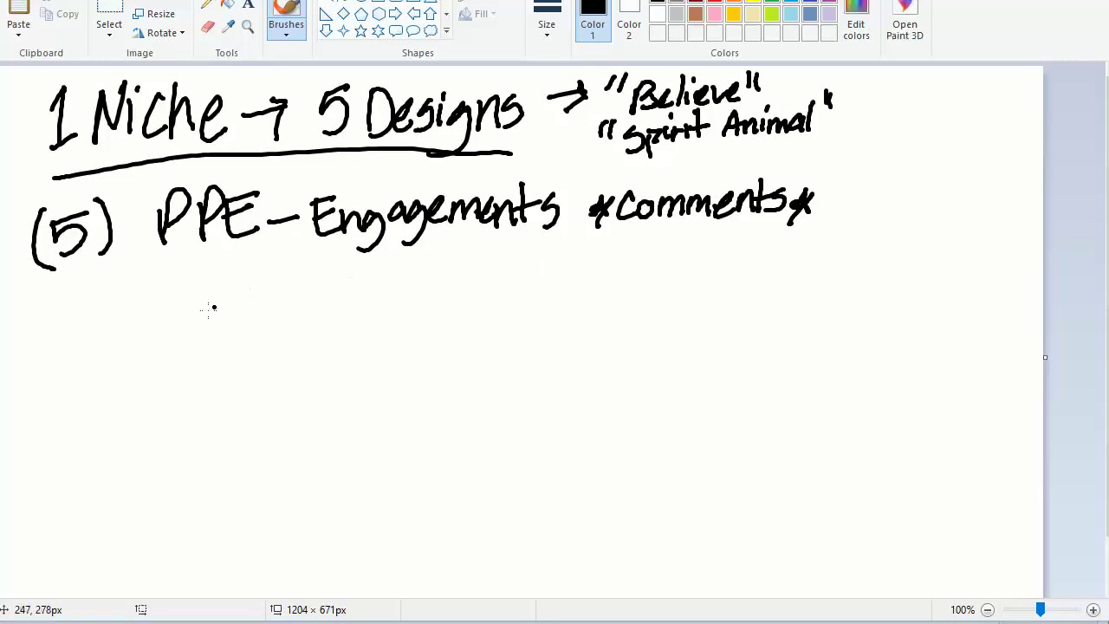
Draw five downward arrows beneath the PPE-Engagements line
mouse_move(169, 258)
mouse_down()
mouse_move(162, 301)
mouse_move(189, 281)
mouse_up()
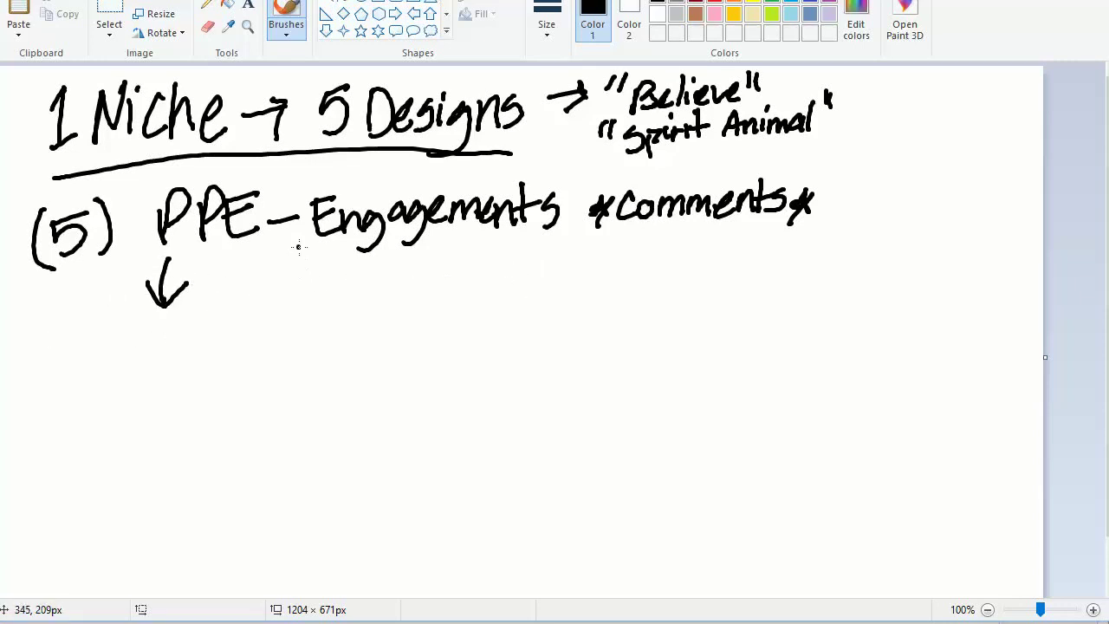
mouse_move(299, 247)
mouse_down()
mouse_move(297, 298)
mouse_move(320, 274)
mouse_up()
mouse_move(441, 237)
mouse_down()
mouse_move(430, 295)
mouse_move(450, 270)
mouse_up()
mouse_move(560, 238)
mouse_down()
mouse_move(546, 296)
mouse_move(576, 266)
mouse_up()
drag(654, 236, 642, 295)
drag(631, 270, 670, 268)
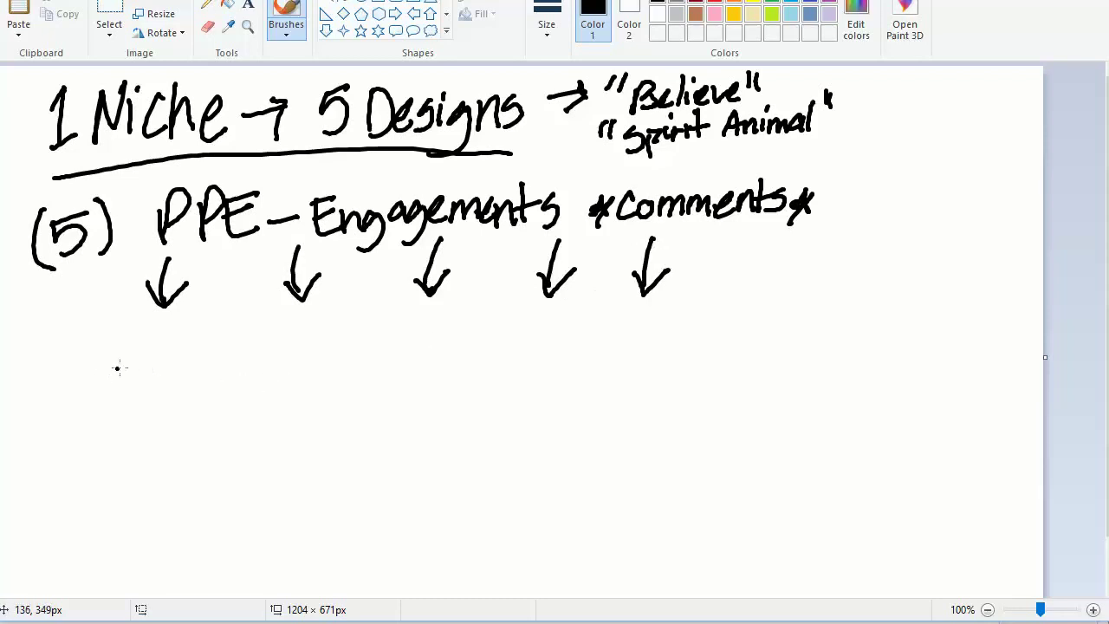
Write the labels AS1, AS2, AS3, AS4 and AS5 under the five arrows
mouse_move(130, 368)
mouse_down()
mouse_move(153, 359)
mouse_move(149, 346)
mouse_move(156, 360)
mouse_up()
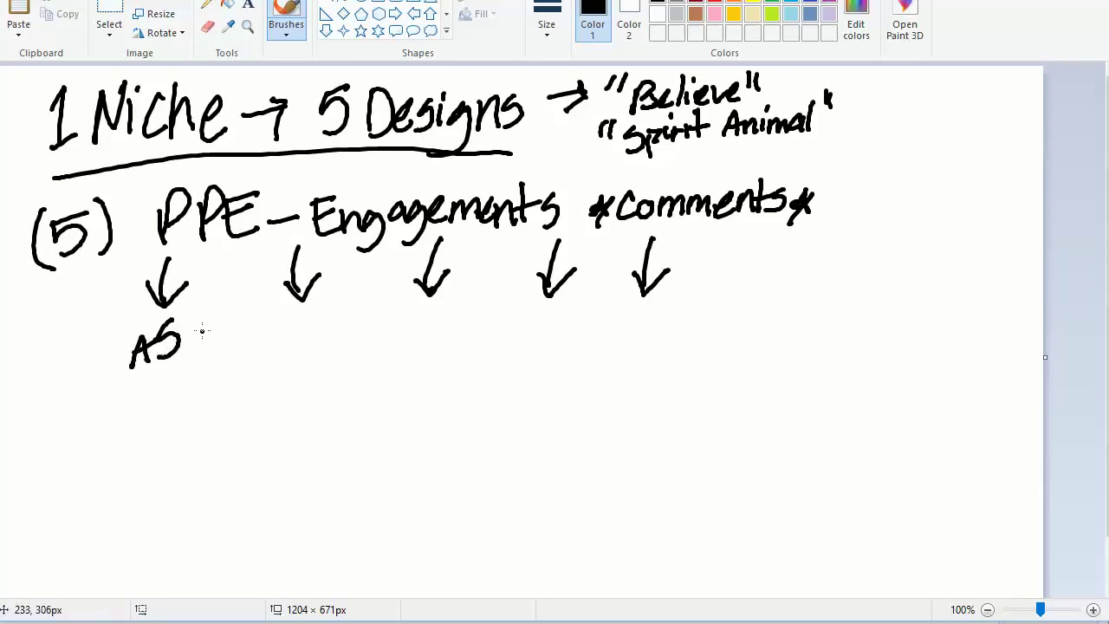
drag(200, 319, 201, 359)
drag(271, 350, 290, 351)
mouse_move(300, 327)
mouse_down()
mouse_move(279, 343)
mouse_move(305, 326)
mouse_move(294, 348)
mouse_move(416, 348)
mouse_up()
click(394, 338)
mouse_move(392, 339)
mouse_down()
mouse_move(429, 326)
mouse_move(422, 345)
mouse_up()
mouse_move(442, 303)
mouse_down()
mouse_move(463, 321)
mouse_move(450, 343)
mouse_up()
mouse_move(540, 345)
mouse_down()
mouse_move(566, 310)
mouse_move(557, 340)
mouse_move(586, 310)
mouse_move(600, 322)
mouse_move(589, 338)
mouse_move(645, 314)
mouse_move(657, 343)
mouse_up()
mouse_move(639, 331)
mouse_down()
mouse_move(660, 322)
mouse_move(654, 341)
mouse_up()
mouse_move(683, 295)
mouse_down()
mouse_move(698, 320)
mouse_move(678, 331)
mouse_up()
drag(686, 296, 709, 294)
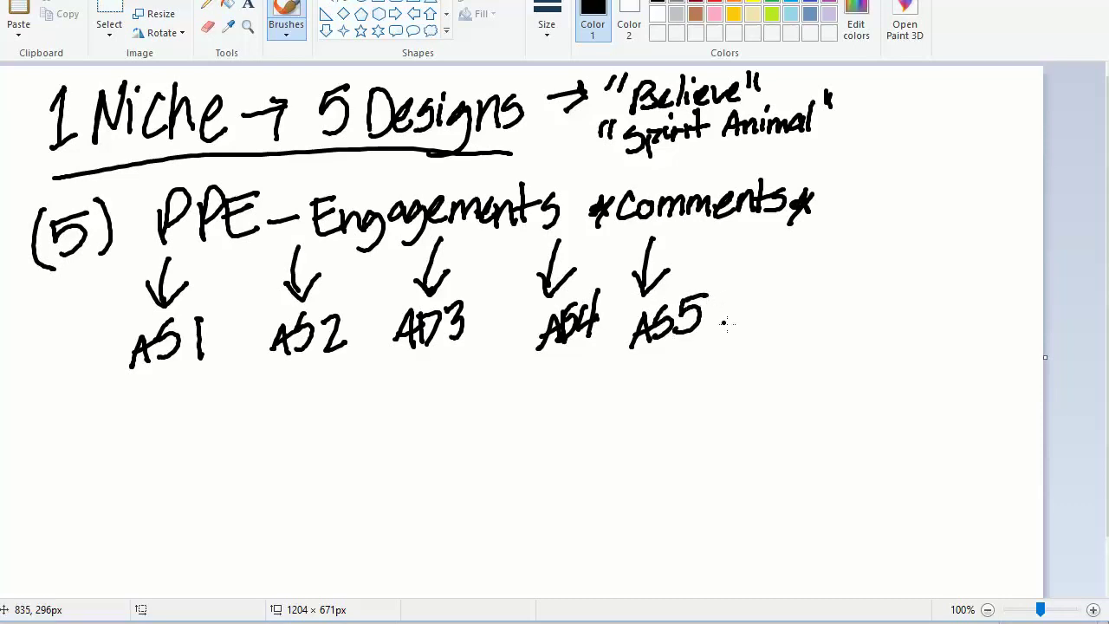
Underline each AS label and switch the ink colour to red
mouse_move(170, 379)
mouse_down()
mouse_move(154, 382)
mouse_move(206, 362)
mouse_up()
drag(291, 374, 343, 357)
drag(415, 366, 476, 345)
mouse_move(539, 369)
mouse_down()
mouse_move(590, 346)
mouse_move(700, 333)
mouse_up()
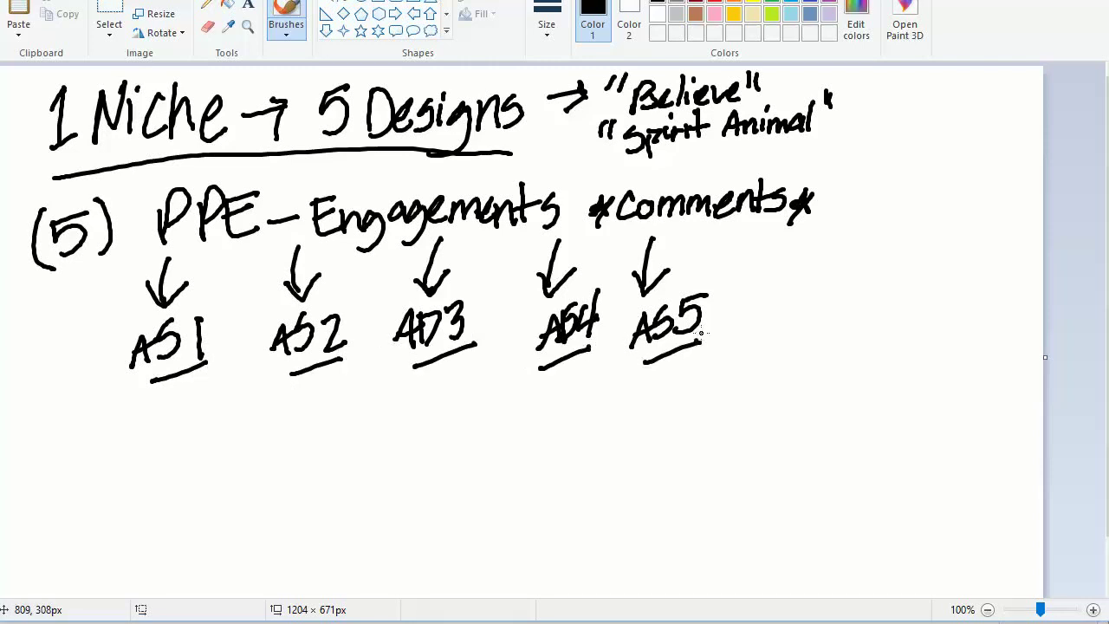
click(712, 4)
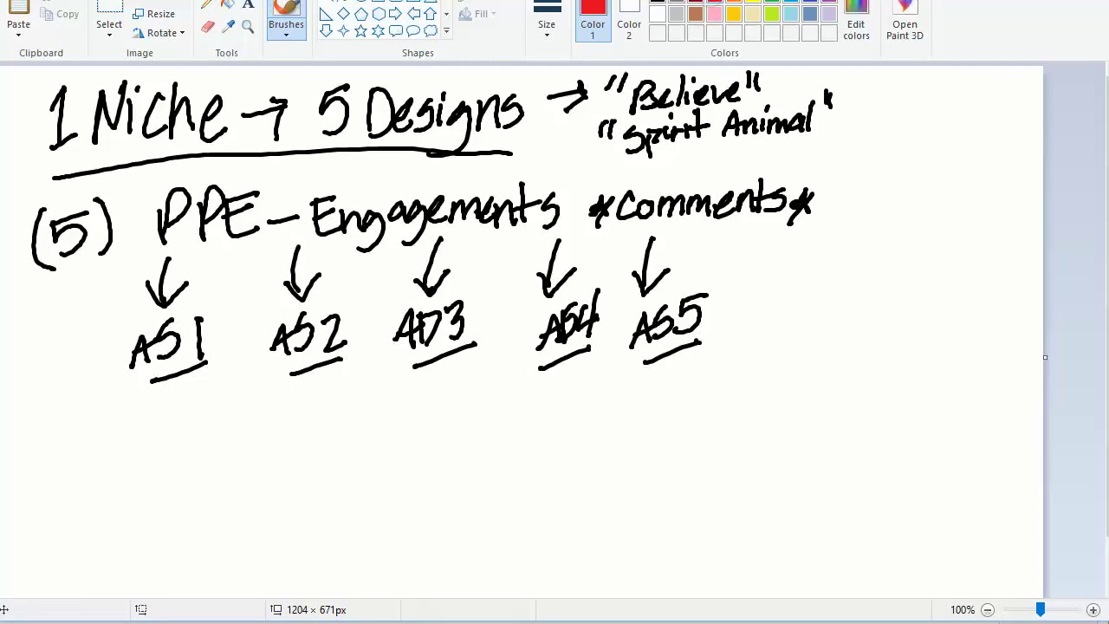
Write the red note 'Test: Targeting' beside AS5
mouse_move(754, 299)
mouse_down()
mouse_move(756, 327)
mouse_move(777, 295)
mouse_move(771, 315)
mouse_move(789, 320)
mouse_up()
mouse_move(823, 279)
mouse_down()
mouse_move(814, 328)
mouse_move(830, 297)
mouse_move(869, 317)
mouse_move(868, 327)
mouse_up()
click(839, 296)
click(841, 310)
drag(889, 286, 849, 296)
mouse_move(893, 291)
mouse_down()
mouse_move(881, 309)
mouse_move(910, 285)
mouse_move(953, 294)
mouse_up()
mouse_move(963, 251)
mouse_down()
mouse_move(954, 288)
mouse_move(977, 282)
mouse_up()
click(971, 262)
mouse_move(970, 286)
mouse_down()
mouse_move(973, 298)
mouse_move(979, 275)
mouse_move(1000, 294)
mouse_move(1018, 281)
mouse_move(984, 316)
mouse_up()
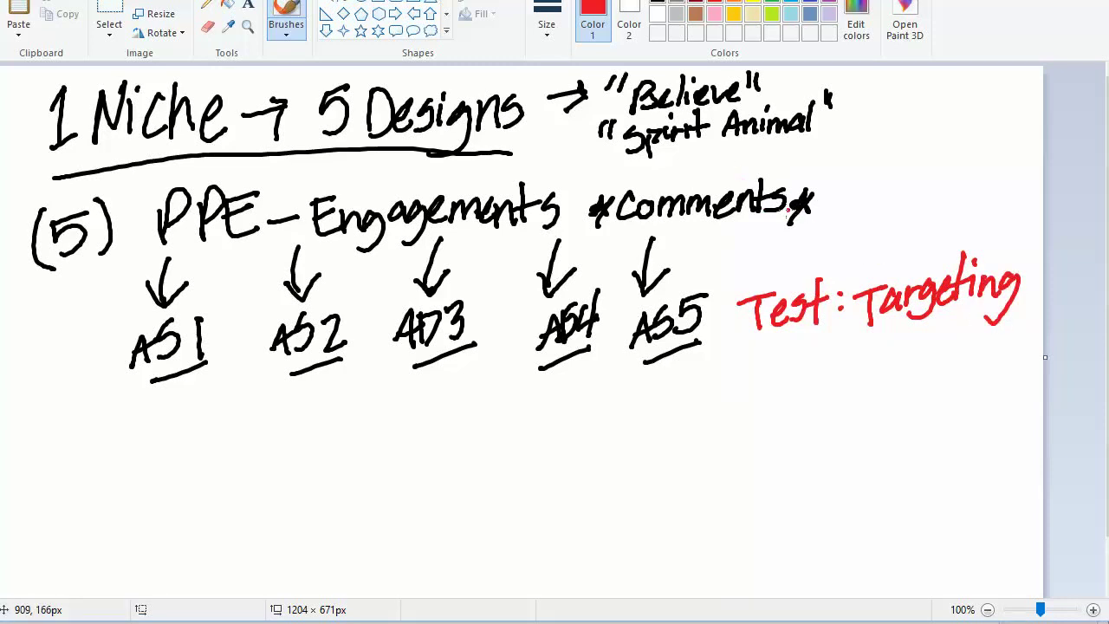
Write the red note 'Test: Design' beside *Comments*, then return to black ink
mouse_move(823, 169)
mouse_down()
mouse_move(822, 208)
mouse_move(844, 168)
mouse_up()
drag(825, 186, 847, 192)
mouse_move(877, 147)
mouse_down()
mouse_move(870, 189)
mouse_move(894, 156)
mouse_move(915, 180)
mouse_move(999, 167)
mouse_move(969, 196)
mouse_up()
click(895, 160)
click(895, 173)
click(980, 143)
mouse_move(1007, 149)
mouse_down()
mouse_move(1004, 171)
mouse_move(1019, 173)
mouse_up()
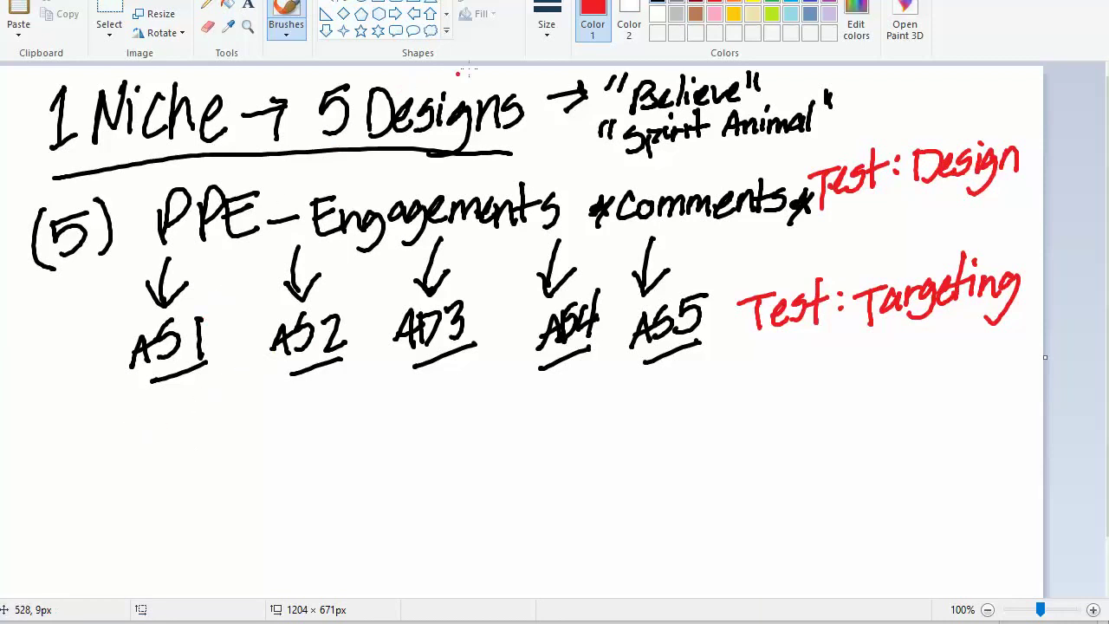
click(658, 2)
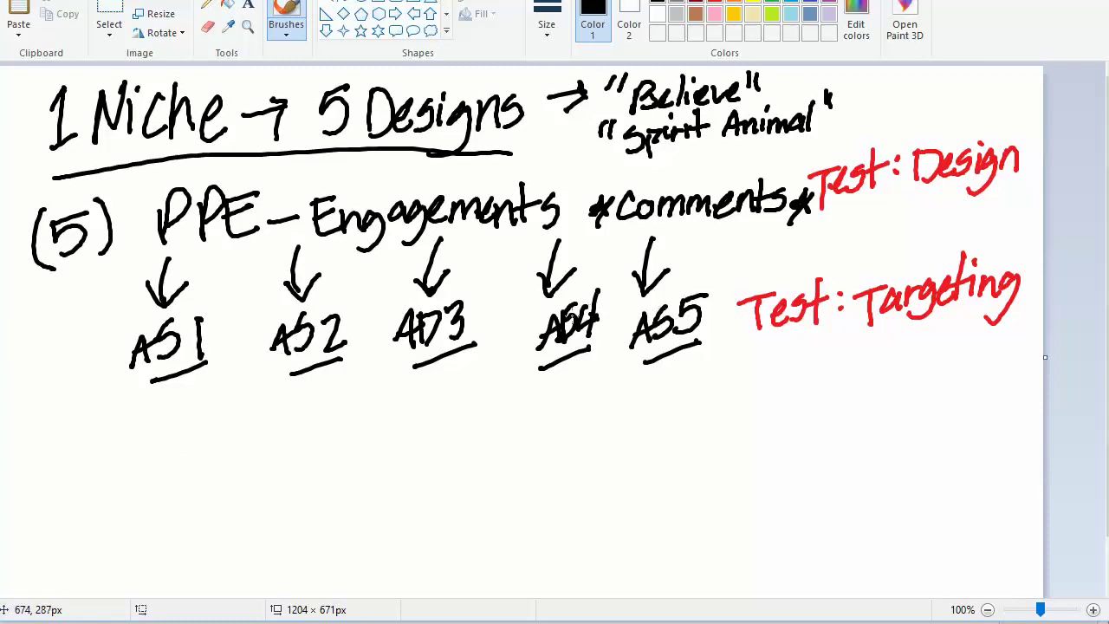
Draw three branch lines under AS1 ending in three C's
mouse_move(121, 395)
mouse_down()
mouse_move(102, 449)
mouse_move(148, 431)
mouse_up()
drag(166, 384, 184, 433)
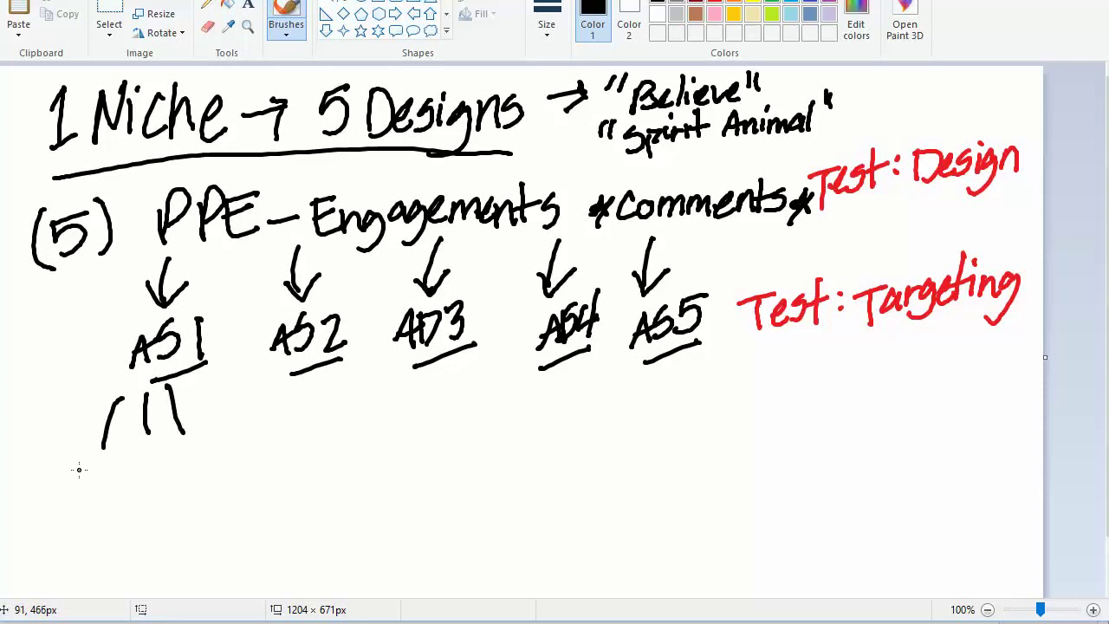
drag(105, 459, 109, 491)
mouse_move(156, 439)
mouse_down()
mouse_move(149, 454)
mouse_move(166, 463)
mouse_up()
mouse_move(199, 428)
mouse_down()
mouse_move(188, 445)
mouse_move(213, 452)
mouse_up()
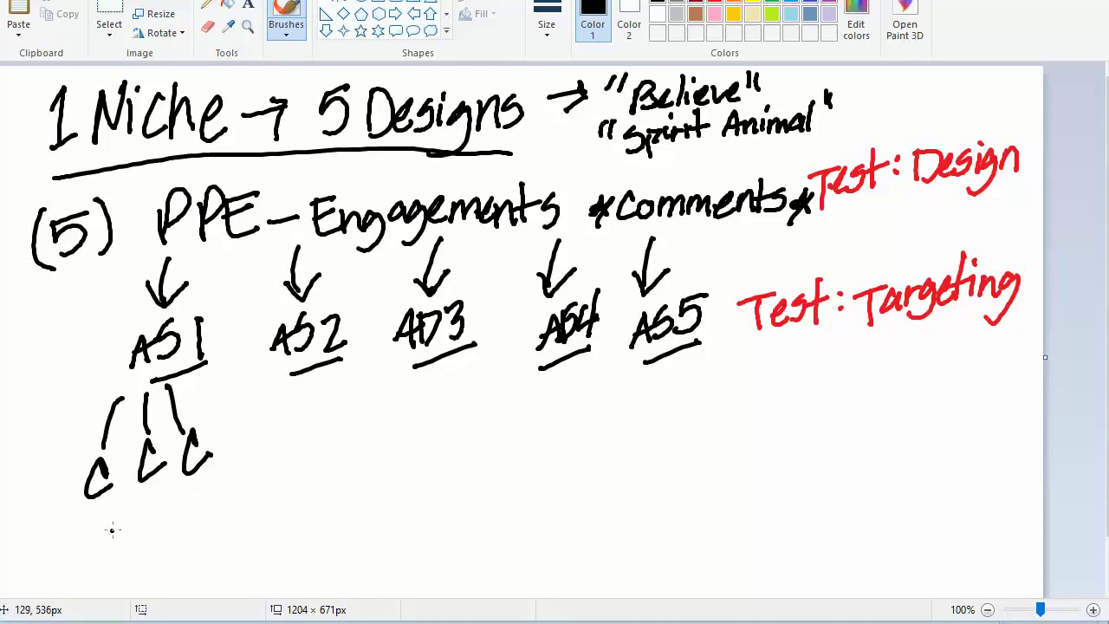
Write and underline 'Images' below the three C's, undoing a stray letter stroke
drag(67, 543, 73, 575)
mouse_move(84, 571)
mouse_down()
mouse_move(95, 556)
mouse_move(121, 570)
mouse_up()
drag(130, 541, 126, 563)
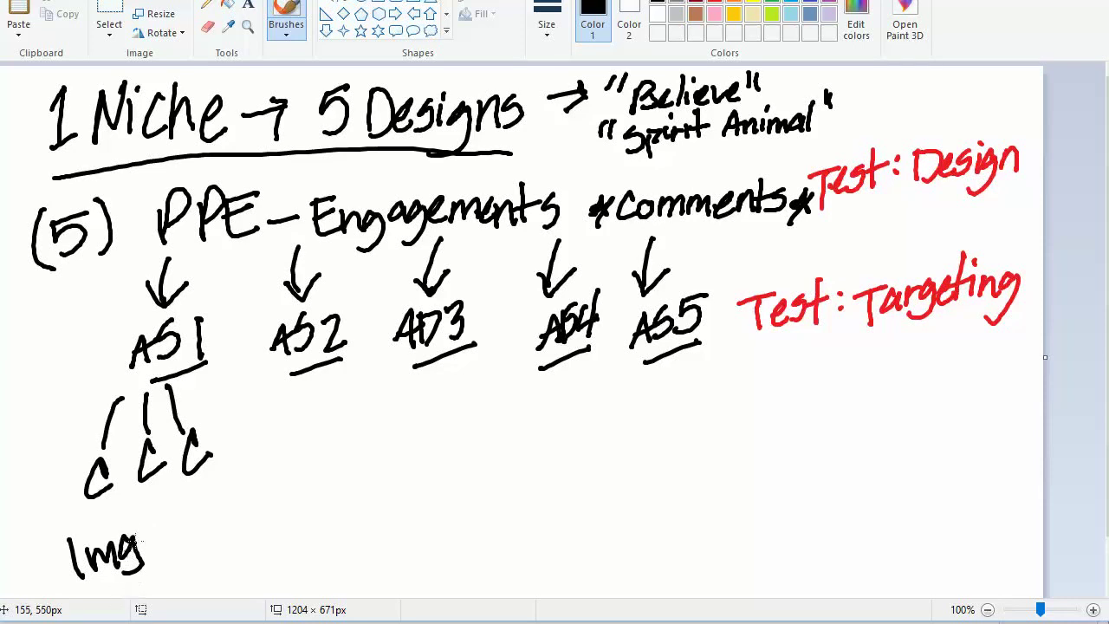
key(ctrl+z)
drag(142, 536, 142, 558)
mouse_move(161, 518)
mouse_down()
mouse_move(154, 526)
mouse_move(168, 535)
mouse_move(194, 522)
mouse_up()
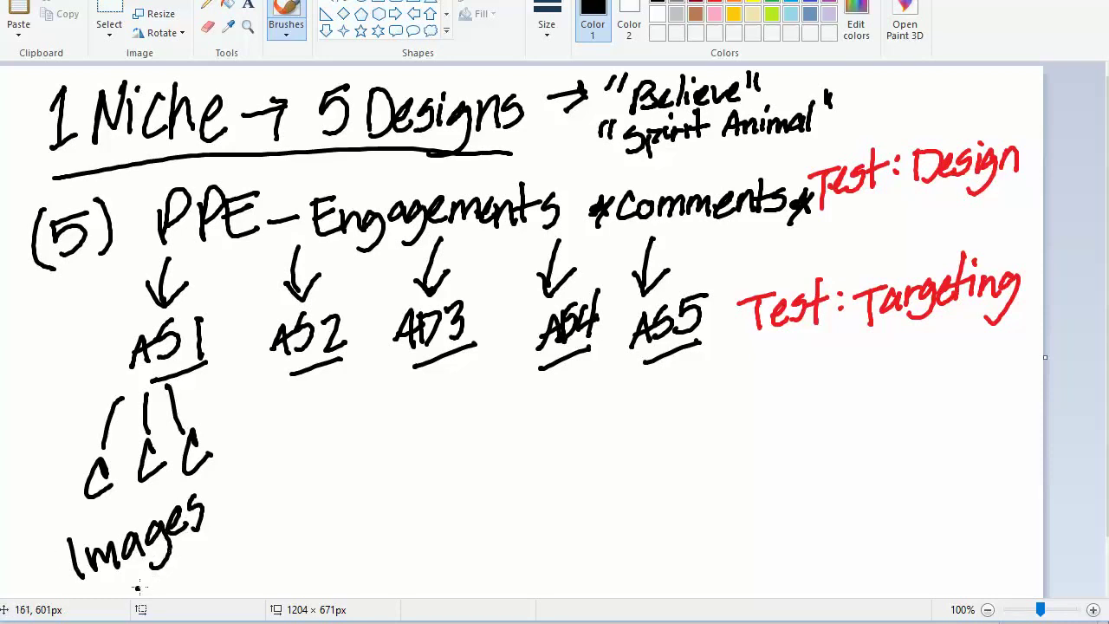
drag(136, 589, 208, 524)
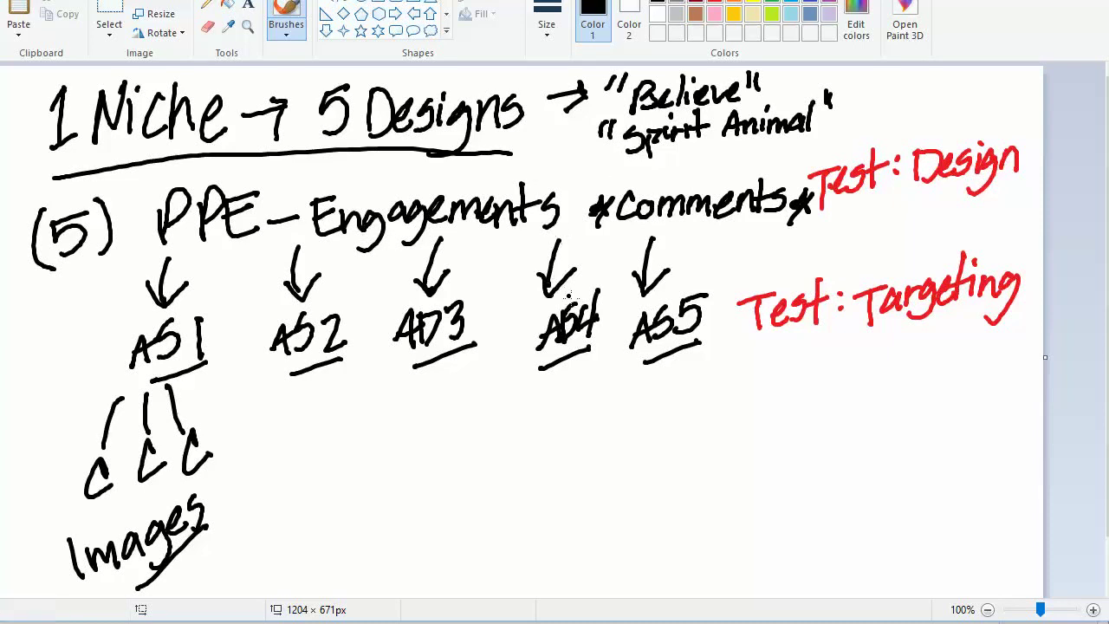
drag(574, 322, 569, 328)
Switch to green ink and write $5 beside AS1, AS2, AS3, AS4 and AS5
click(771, 13)
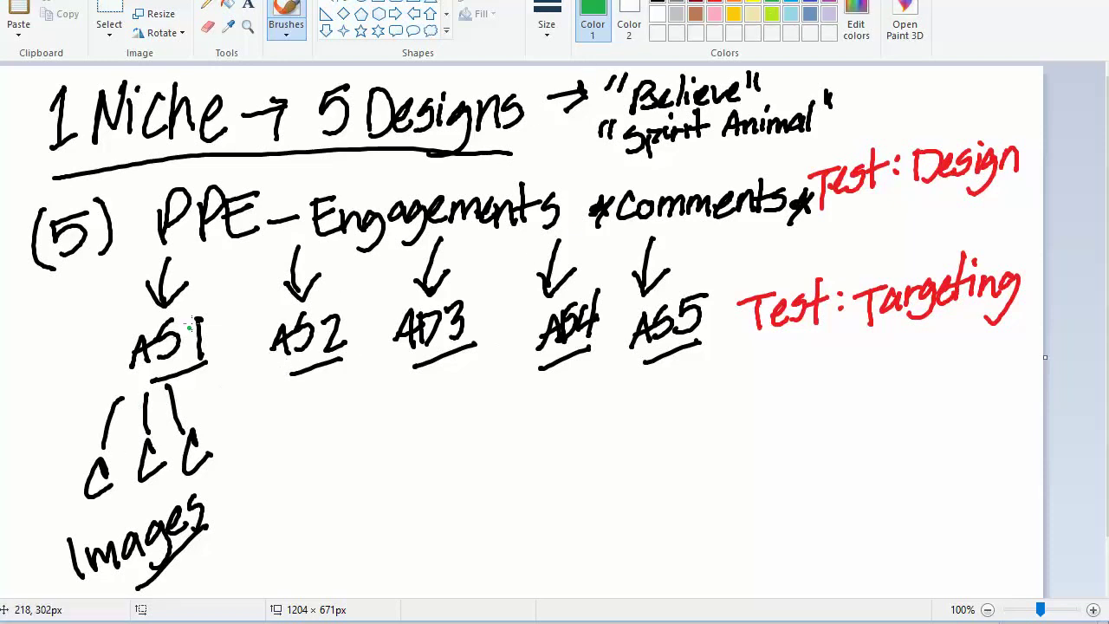
drag(104, 321, 104, 340)
mouse_move(104, 322)
mouse_down()
mouse_move(125, 310)
mouse_move(92, 320)
mouse_move(97, 339)
mouse_up()
drag(100, 299, 107, 328)
mouse_move(232, 295)
mouse_down()
mouse_move(247, 322)
mouse_move(265, 286)
mouse_move(233, 299)
mouse_move(244, 314)
mouse_up()
mouse_move(395, 298)
mouse_down()
mouse_move(378, 324)
mouse_move(397, 326)
mouse_move(421, 280)
mouse_up()
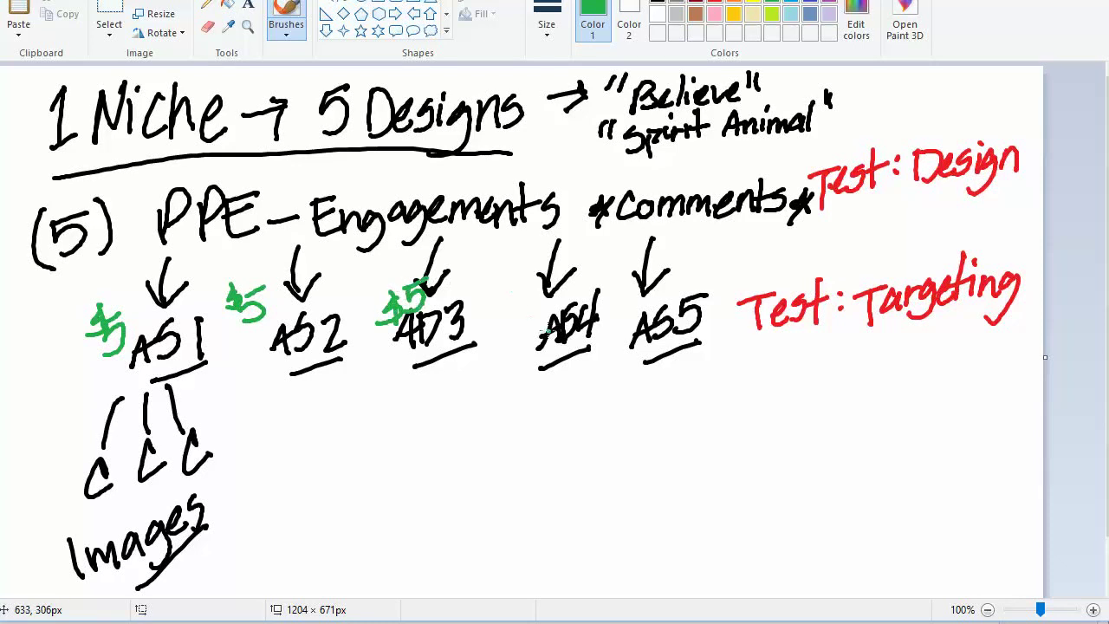
mouse_move(537, 298)
mouse_down()
mouse_move(536, 325)
mouse_move(554, 293)
mouse_move(511, 307)
mouse_move(519, 310)
mouse_up()
mouse_move(625, 285)
mouse_down()
mouse_move(628, 317)
mouse_move(621, 282)
mouse_move(622, 291)
mouse_up()
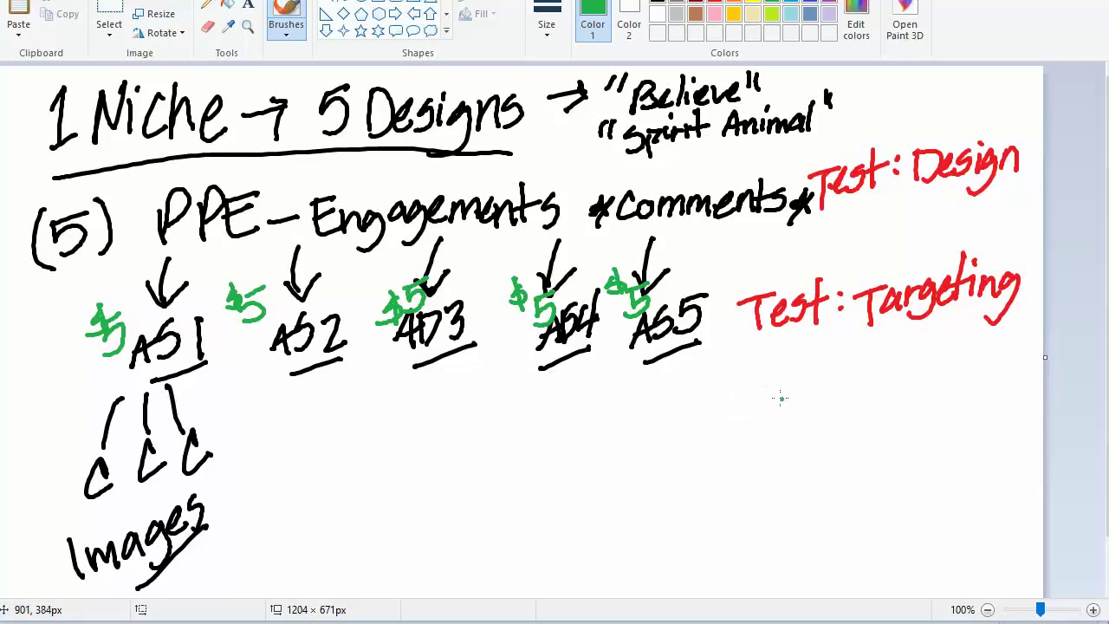
Write a $125 total under 'Test: Targeting' and cross it out
mouse_move(776, 385)
mouse_down()
mouse_move(754, 420)
mouse_move(783, 423)
mouse_up()
mouse_move(802, 386)
mouse_down()
mouse_move(806, 433)
mouse_move(853, 421)
mouse_up()
drag(847, 372, 847, 418)
drag(849, 374, 889, 354)
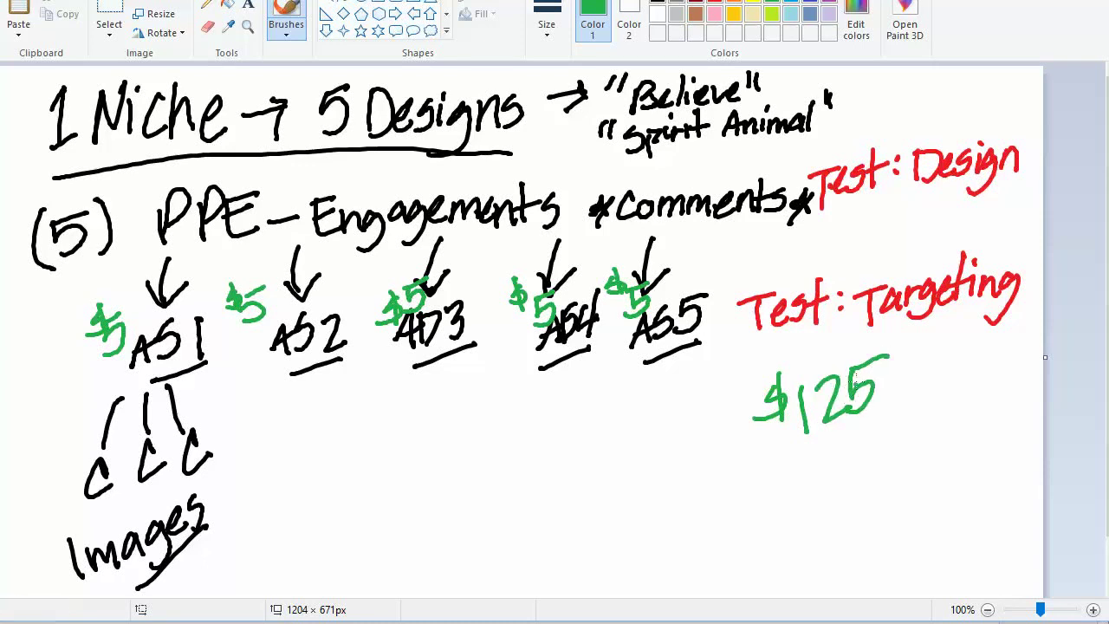
drag(769, 364, 874, 410)
drag(863, 343, 809, 442)
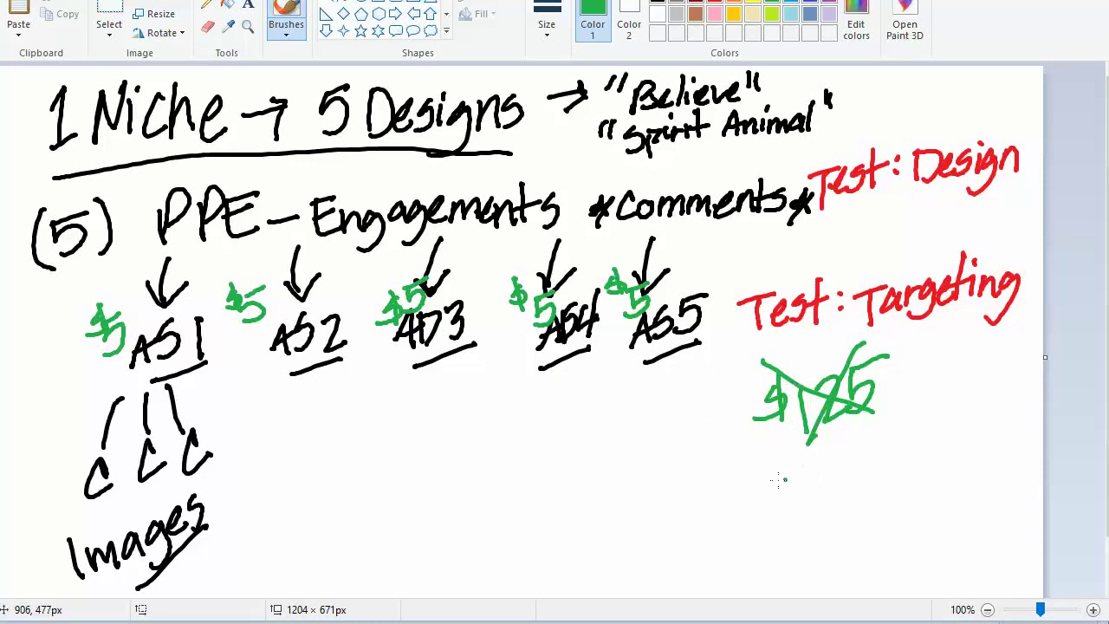
Write '$50 max' and an underlined '$30-40' range below the crossed-out total
mouse_move(791, 467)
mouse_down()
mouse_move(773, 495)
mouse_move(794, 490)
mouse_move(800, 506)
mouse_up()
drag(812, 466, 837, 459)
mouse_move(854, 450)
mouse_down()
mouse_move(901, 466)
mouse_move(963, 408)
mouse_move(945, 443)
mouse_up()
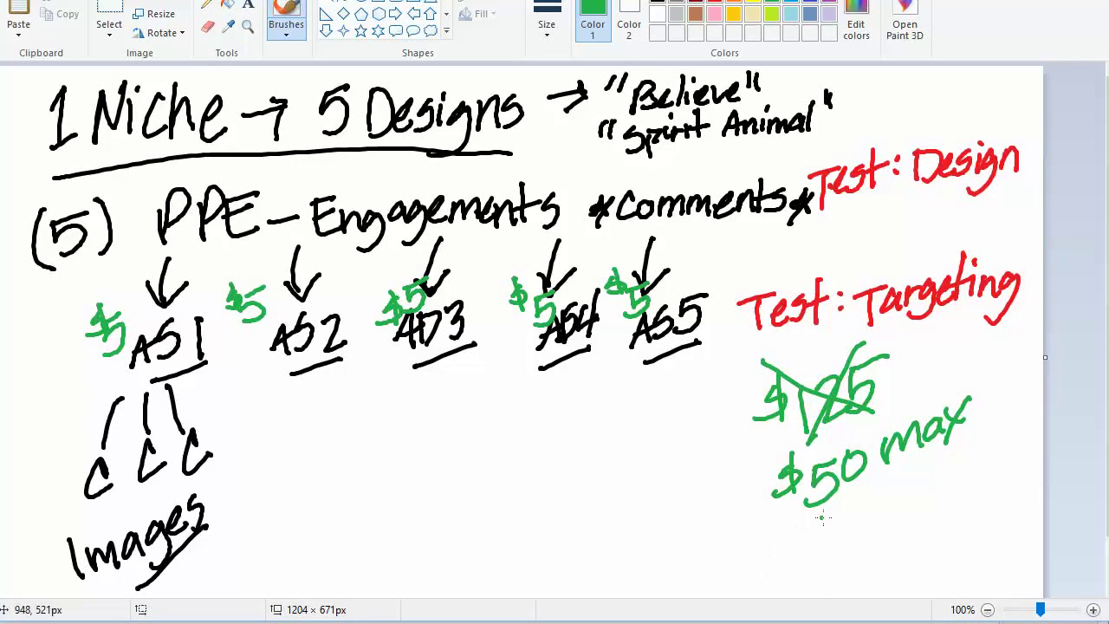
mouse_move(795, 529)
mouse_down()
mouse_move(778, 562)
mouse_move(798, 547)
mouse_up()
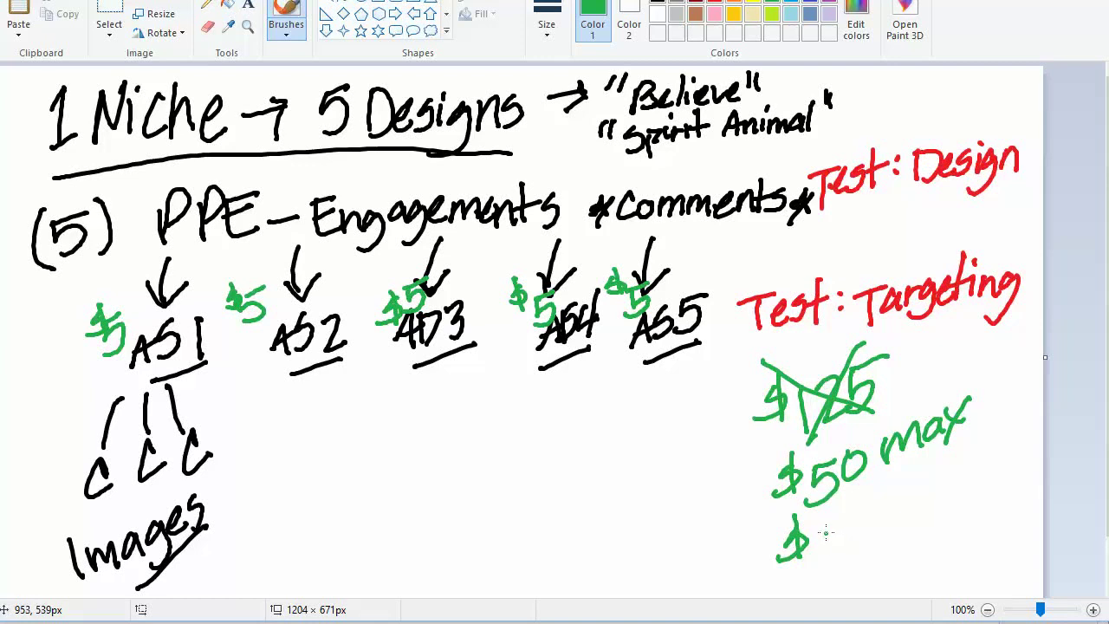
mouse_move(817, 527)
mouse_down()
mouse_move(842, 529)
mouse_move(818, 553)
mouse_up()
mouse_move(862, 511)
mouse_down()
mouse_move(857, 543)
mouse_move(867, 511)
mouse_move(942, 496)
mouse_up()
drag(936, 466, 927, 516)
mouse_move(946, 468)
mouse_down()
mouse_move(940, 501)
mouse_move(957, 460)
mouse_up()
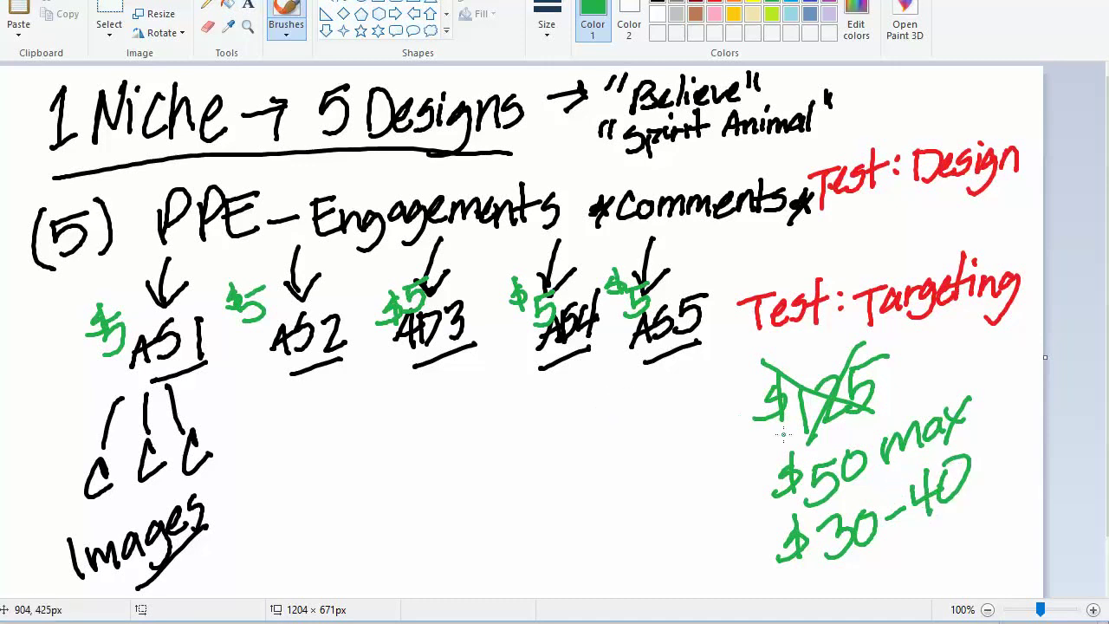
mouse_move(849, 559)
mouse_down()
mouse_move(966, 498)
mouse_move(849, 567)
mouse_up()
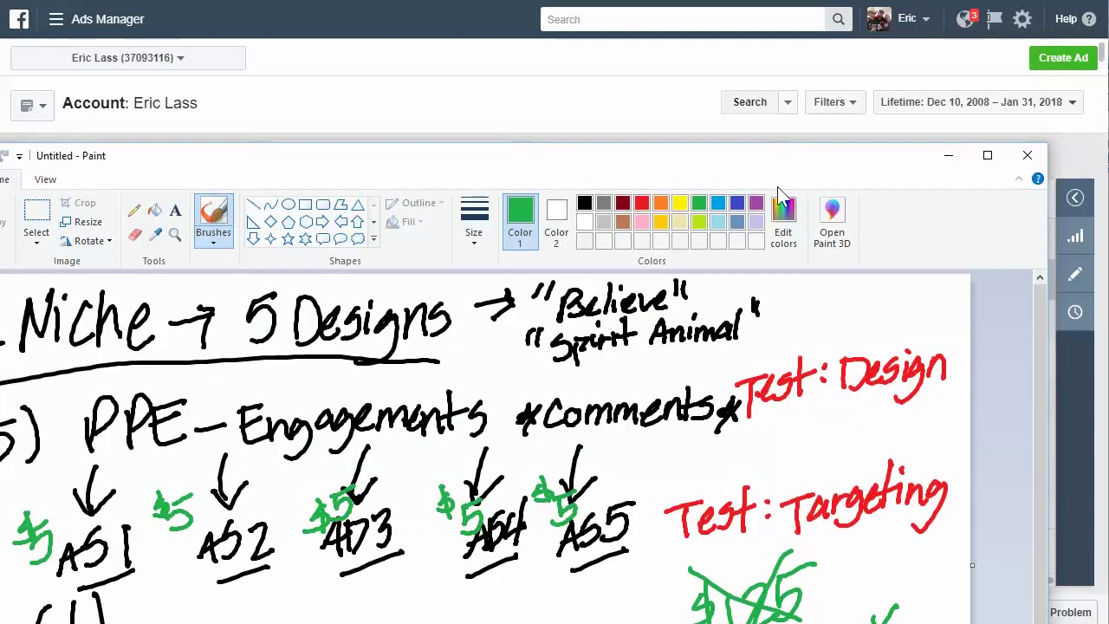
Minimize Paint, open the 'Believe in Unicorns - 1' campaign, and scroll its $5.00-daily-budget ad sets
click(947, 157)
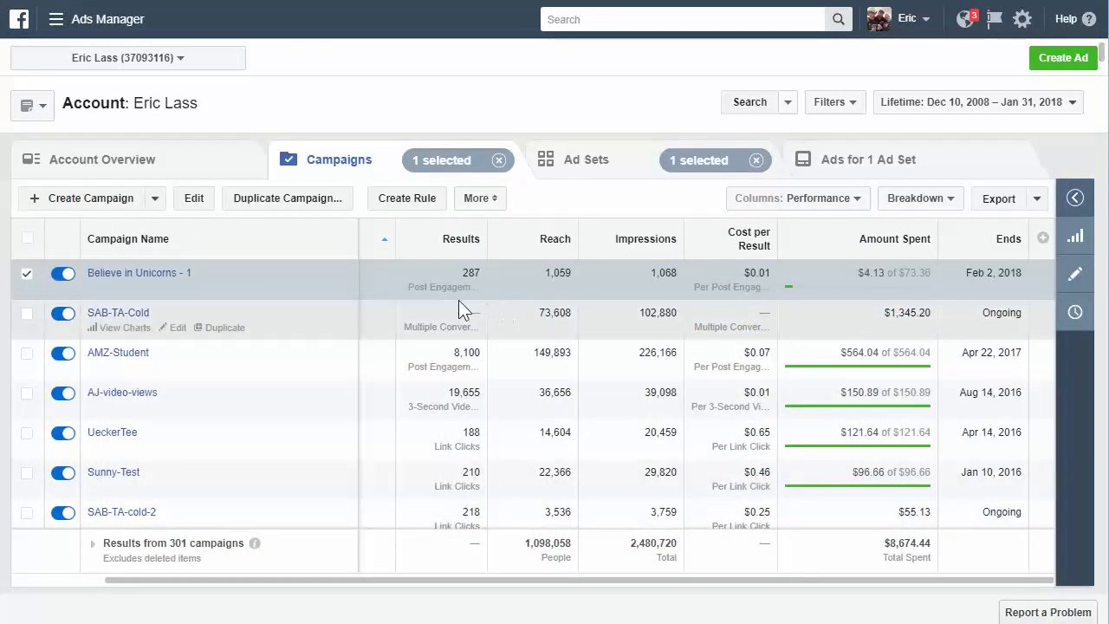
click(138, 276)
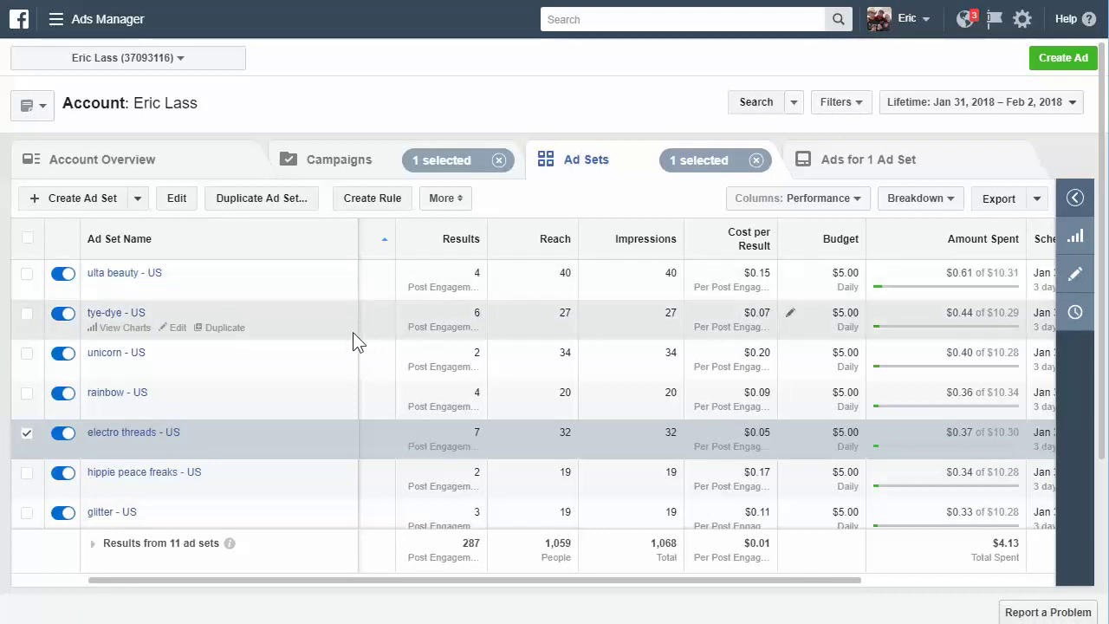
scroll(353, 331, down, 2)
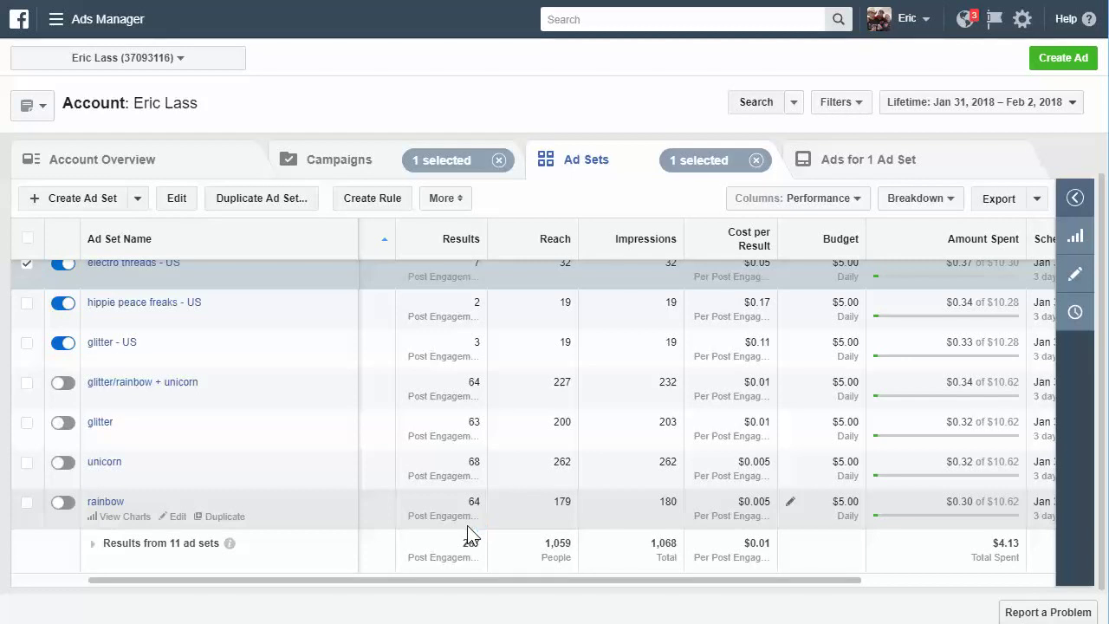
Reload Ads Manager so the Ad Sets list shows each set's delivery status and results
scroll(468, 472, up, 3)
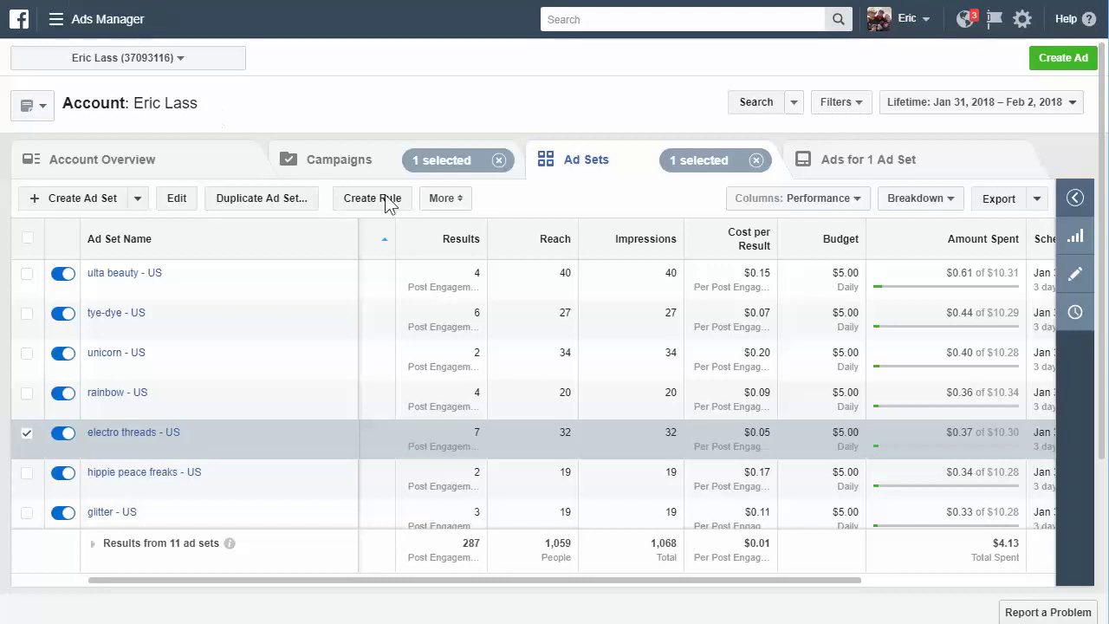
key(F5)
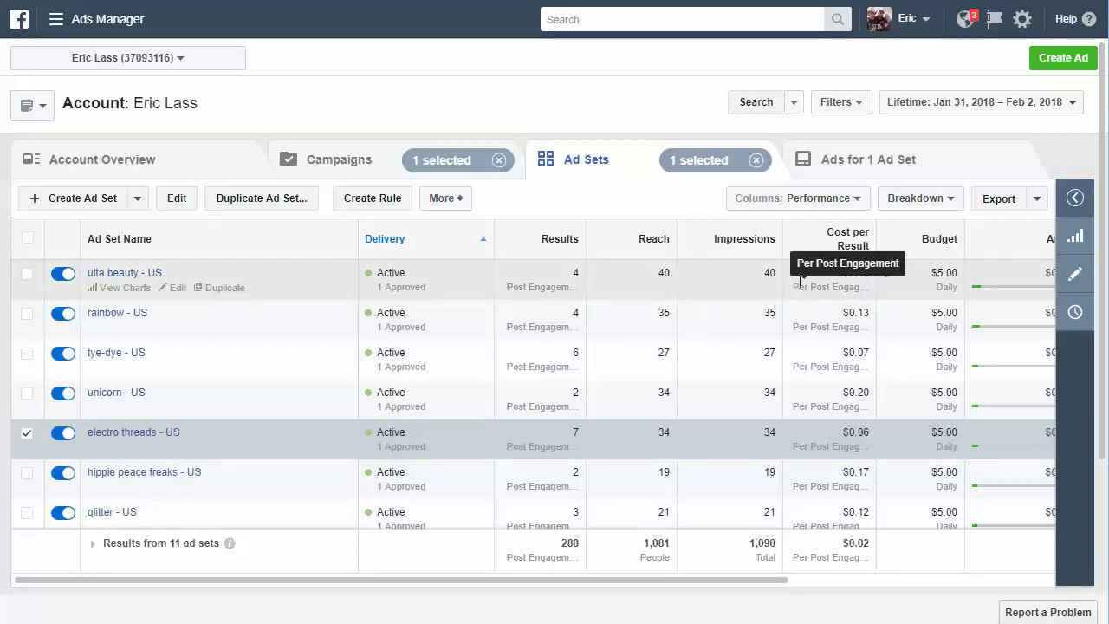
Open the electro threads ad for editing and scroll through its Believe in Unicorns post preview
click(835, 169)
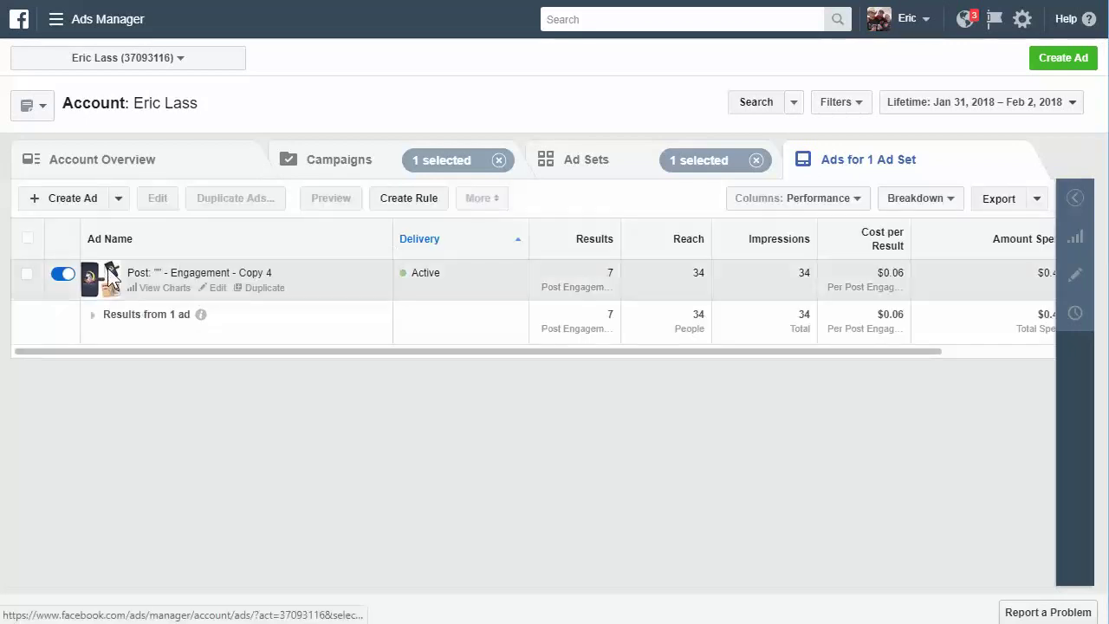
click(215, 288)
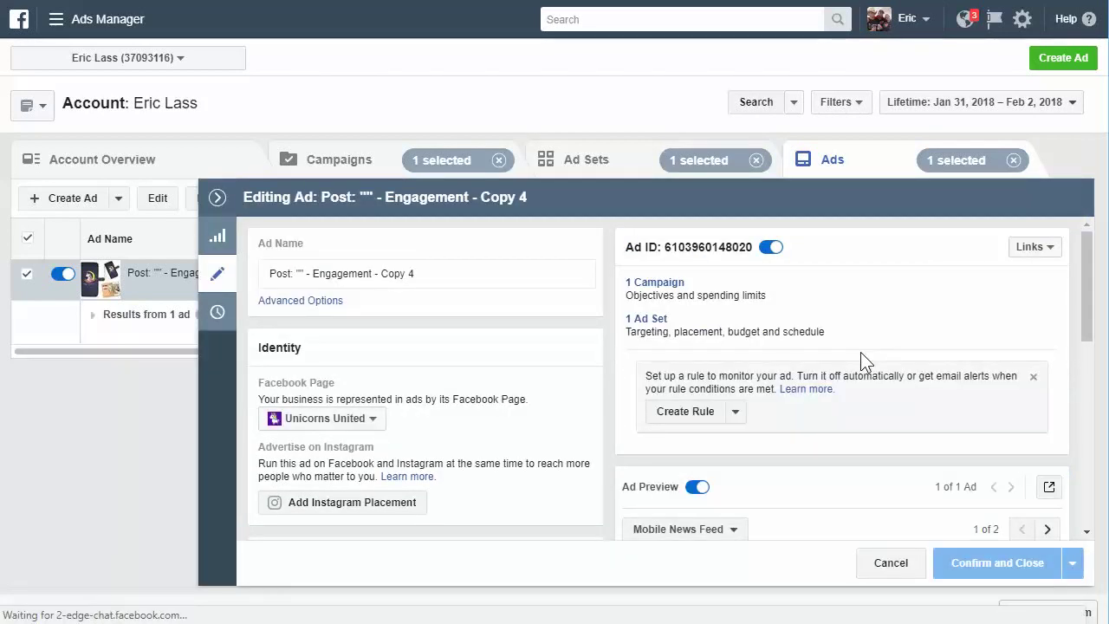
scroll(860, 352, down, 5)
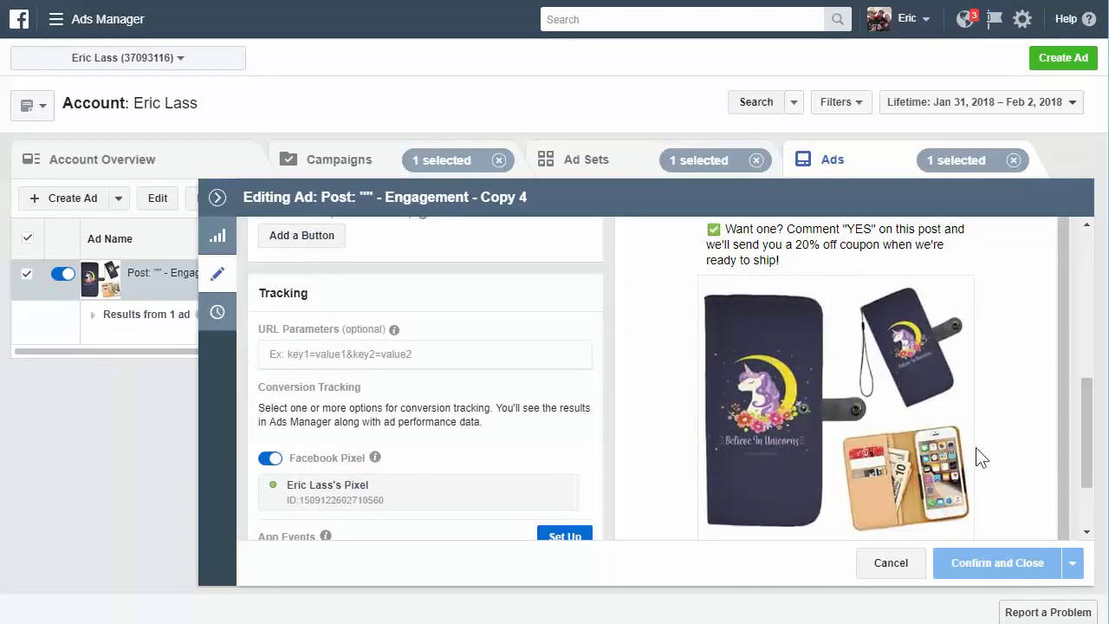
scroll(936, 428, up, 4)
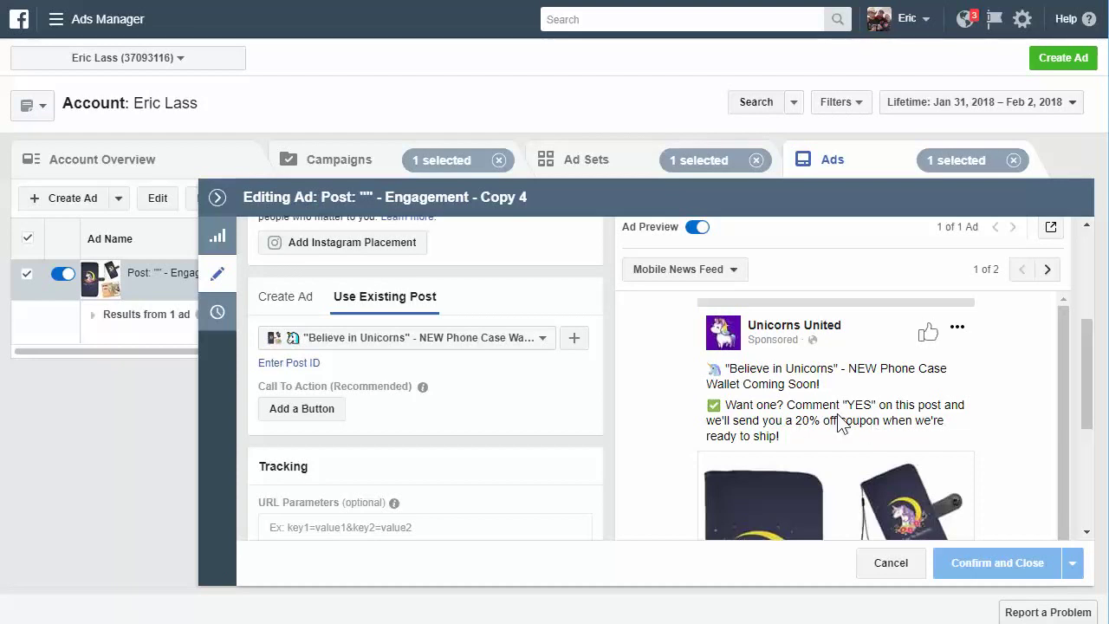
scroll(839, 424, down, 5)
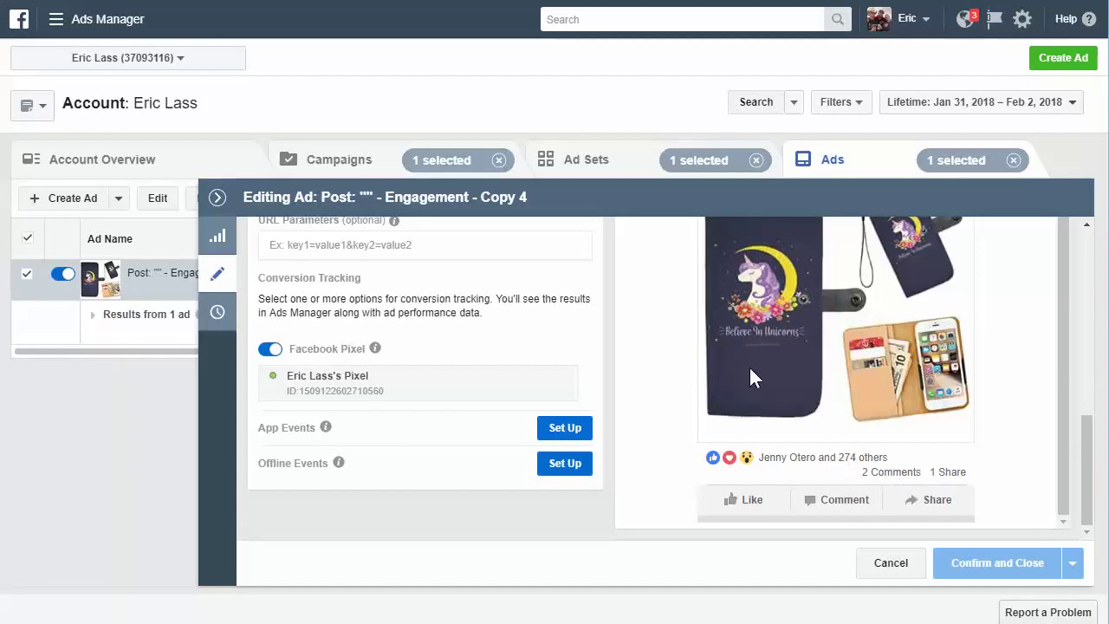
scroll(623, 335, up, 5)
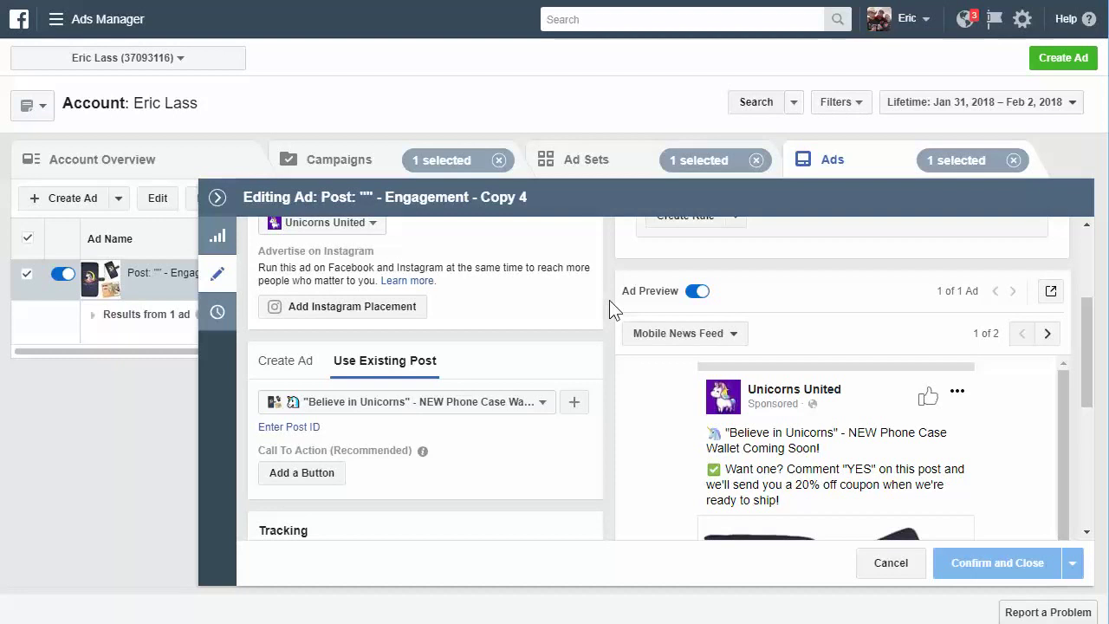
Collapse the Editing Ad panel and return to the campaign's Ad Sets list
click(218, 199)
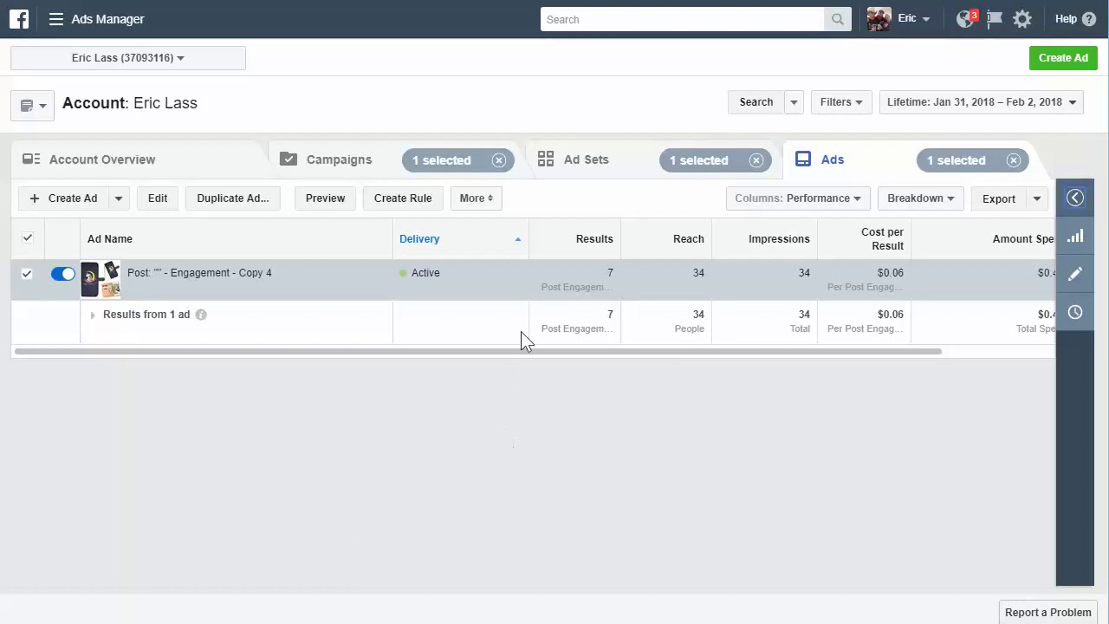
click(585, 166)
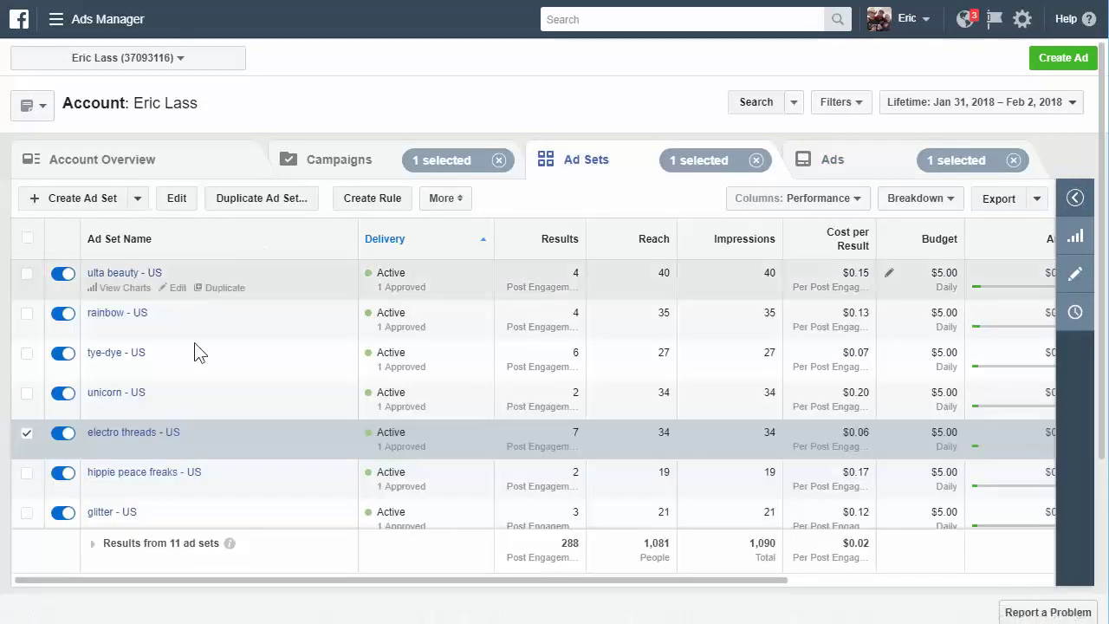
mouse_move(211, 338)
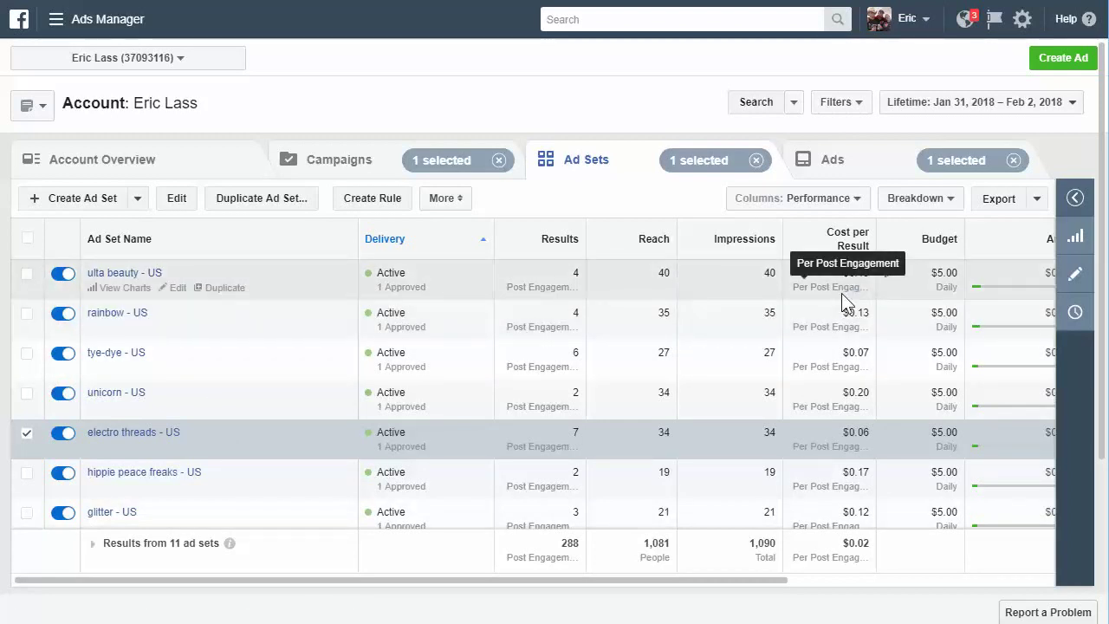
Switch the columns preset to Engagement and mark the single post comment on electro threads - US
click(848, 207)
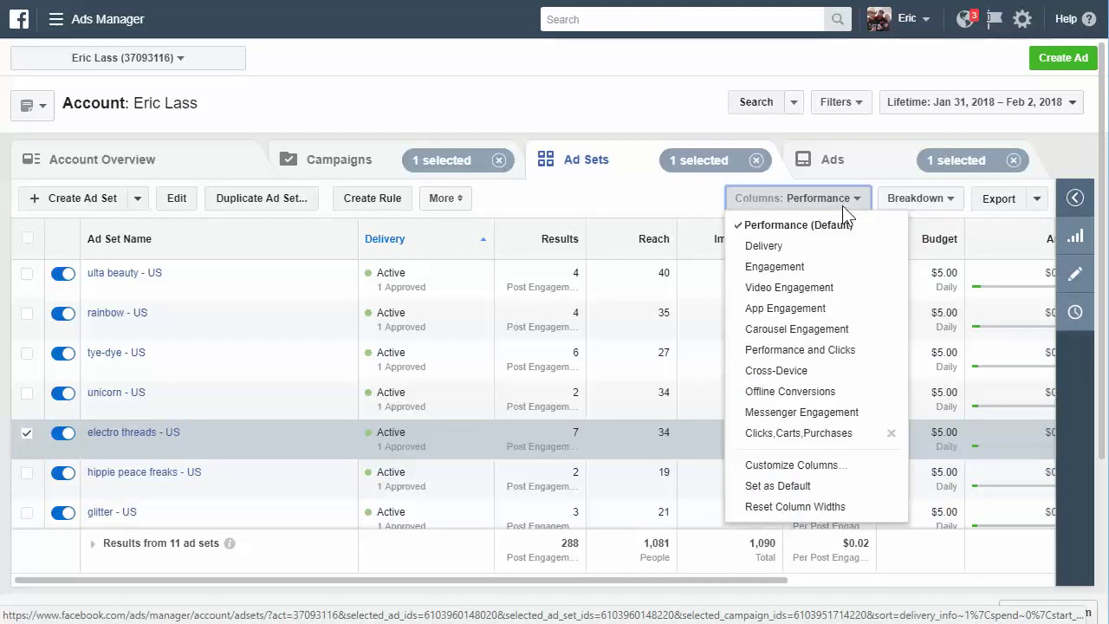
click(822, 267)
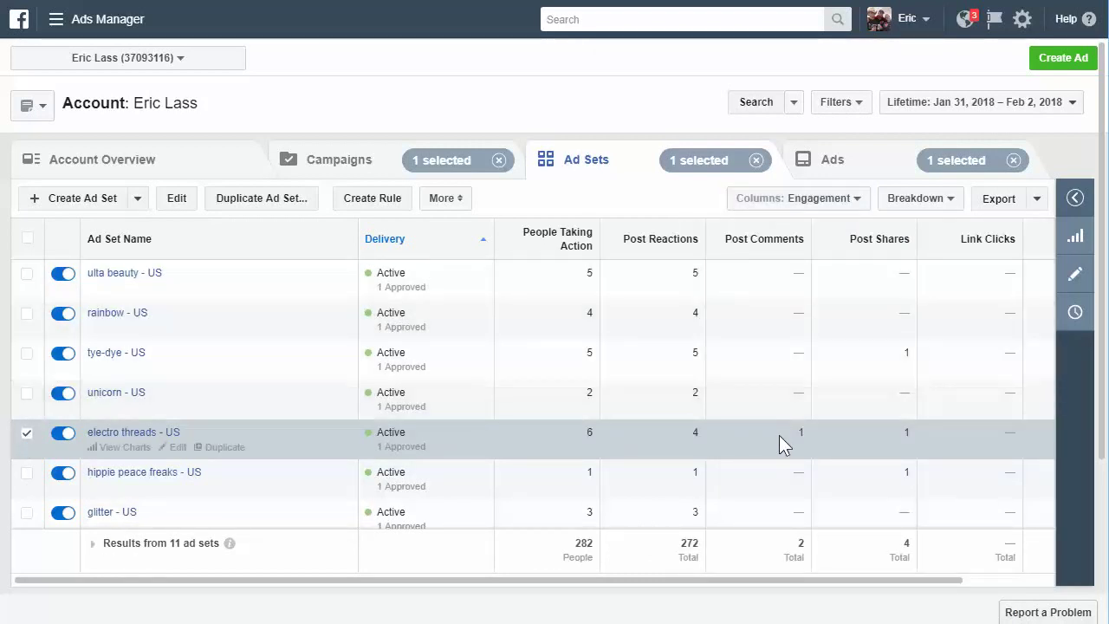
scroll(968, 361, down, 2)
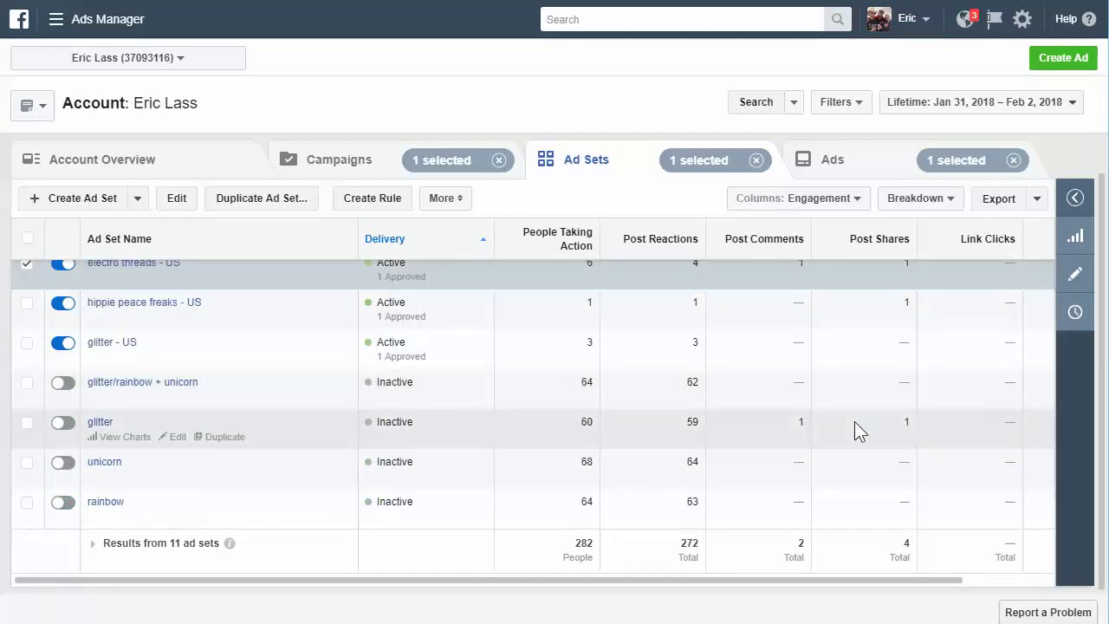
scroll(769, 421, up, 2)
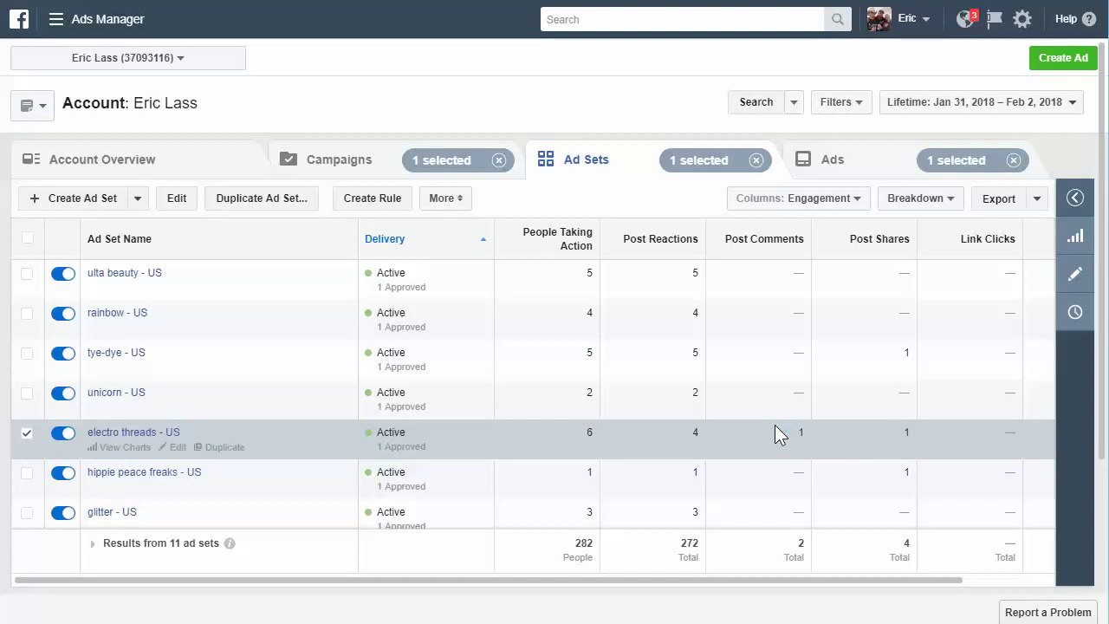
double_click(796, 432)
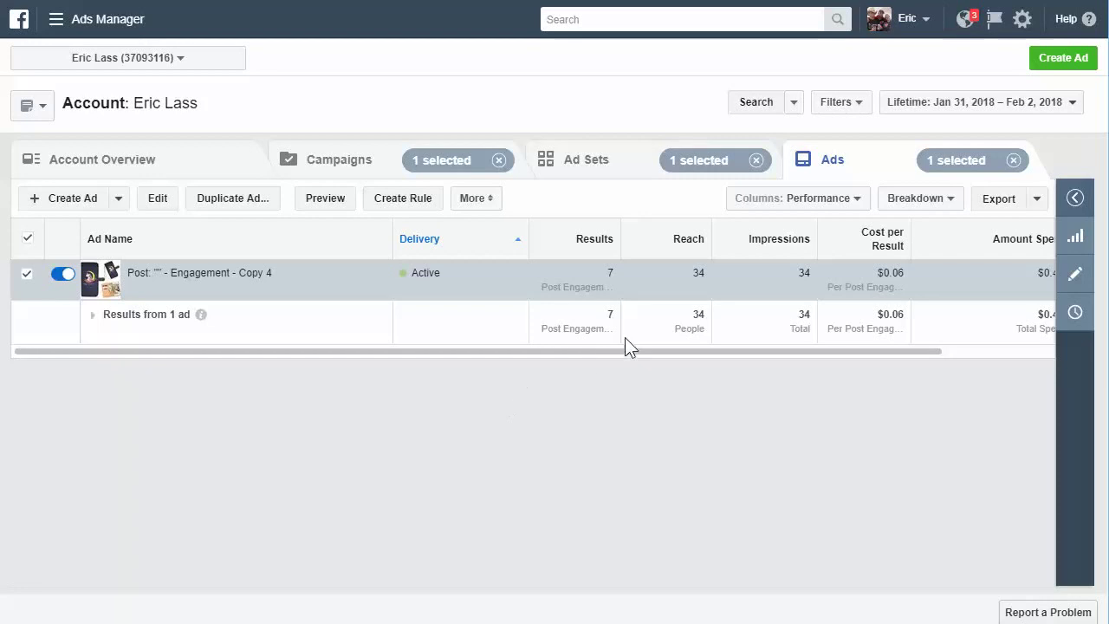
Go back from the Copy 4 ad view to the Ad Sets list
click(607, 166)
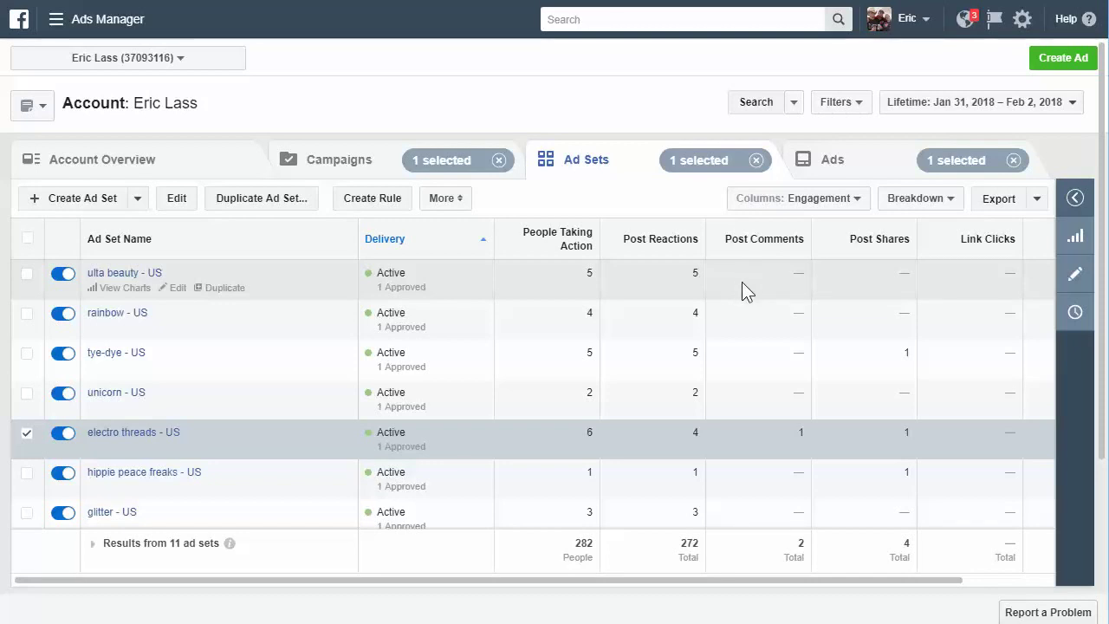
Change the Columns preset from Engagement back to Performance (Default)
click(854, 198)
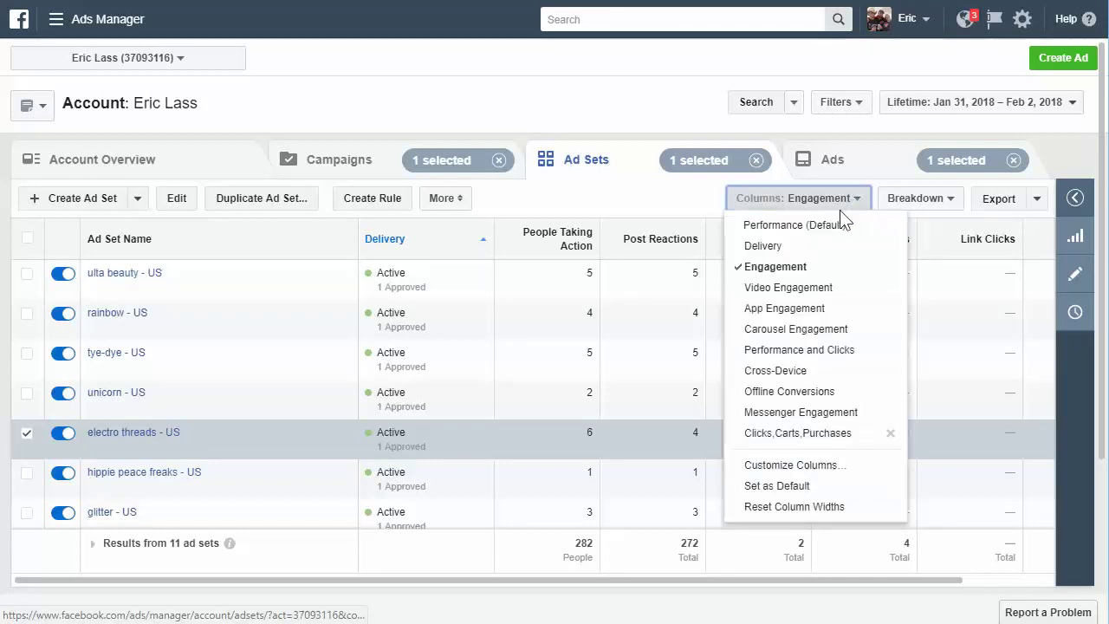
click(814, 225)
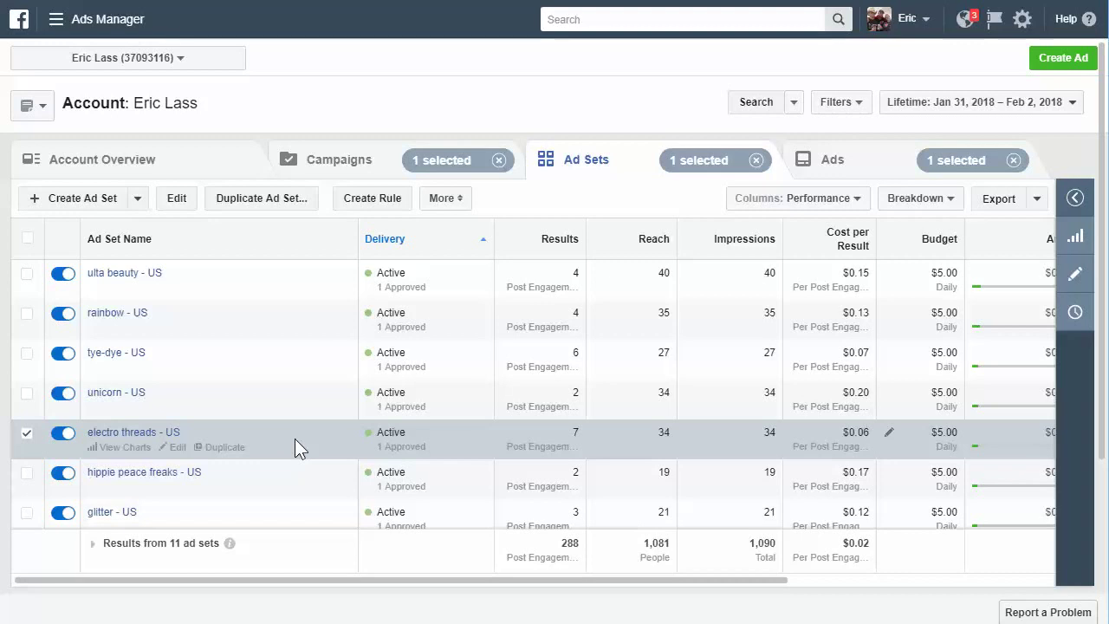
click(858, 196)
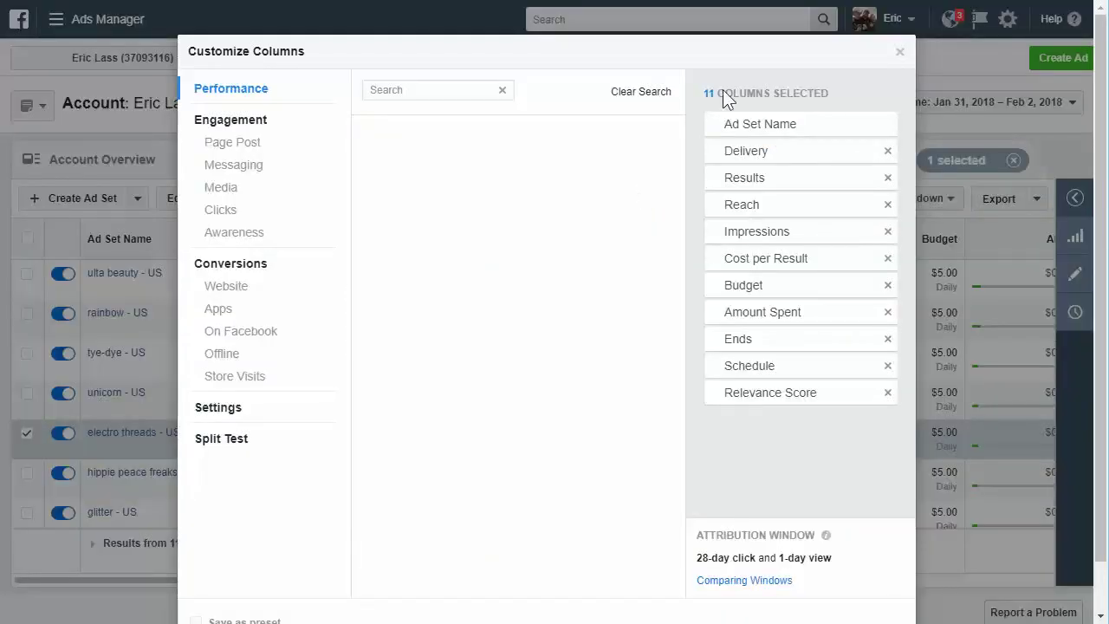
click(899, 53)
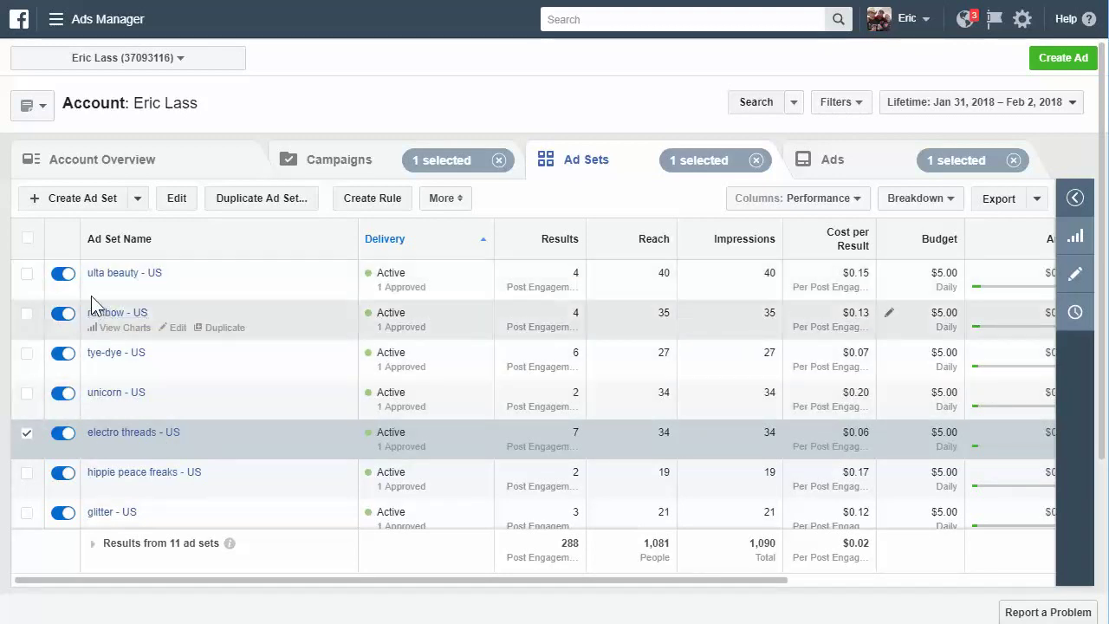
Turn off the ulta beauty, rainbow, unicorn, glitter and hippie peace freaks ad sets
click(64, 273)
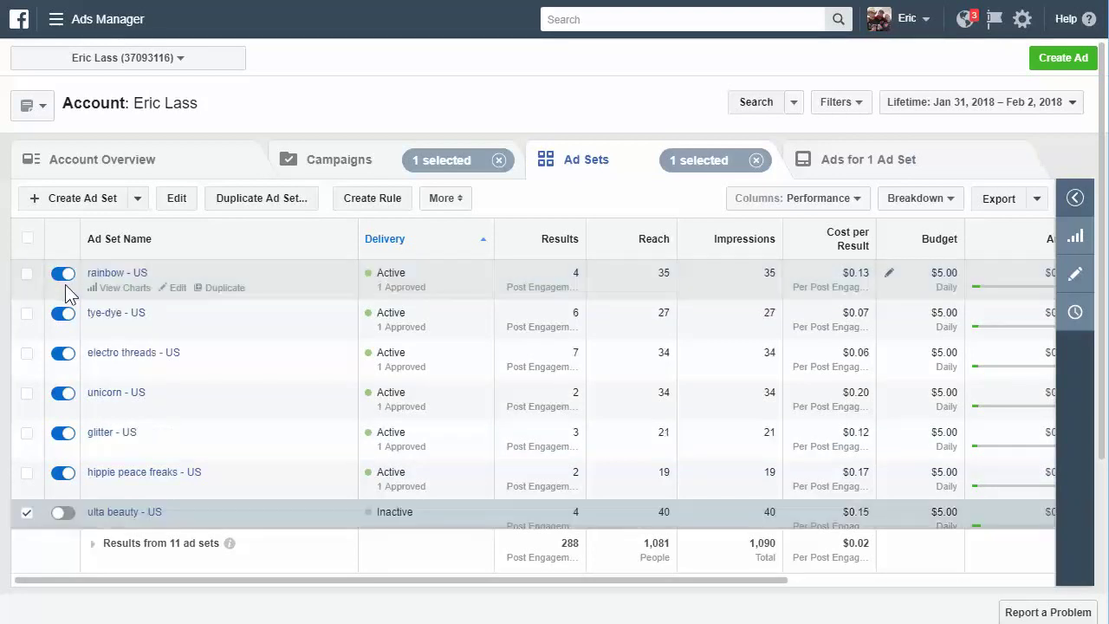
click(69, 276)
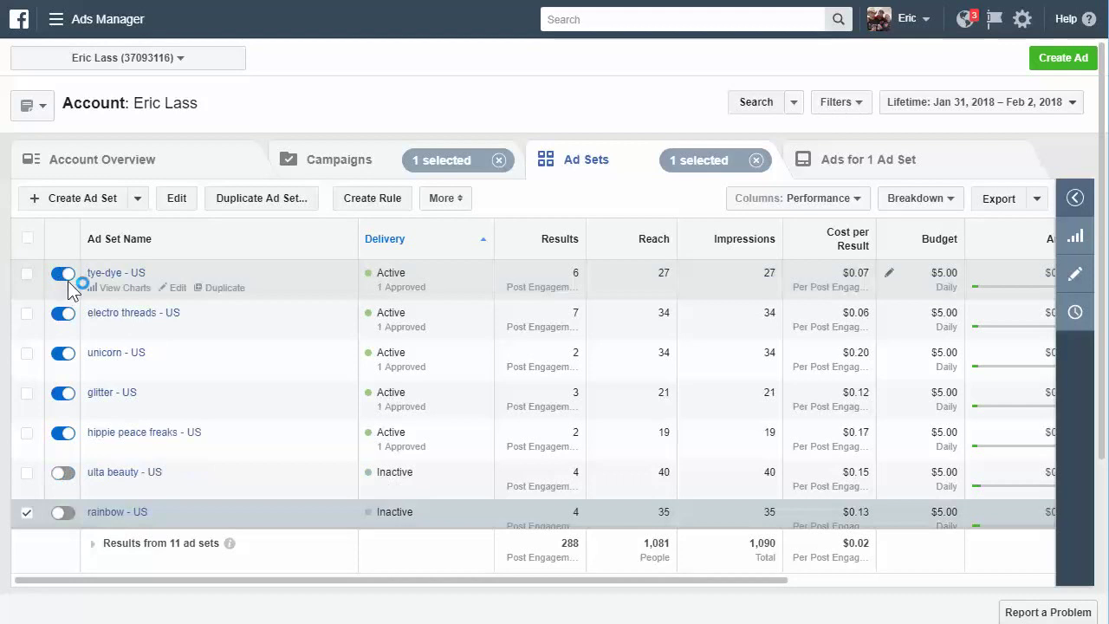
click(66, 356)
click(65, 353)
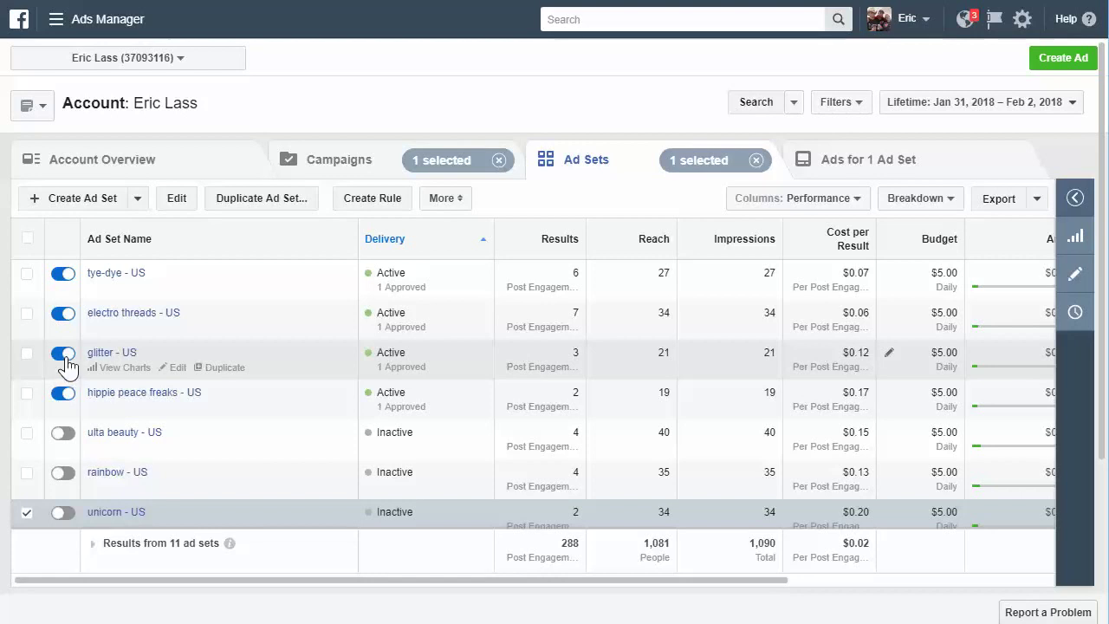
click(66, 360)
click(65, 355)
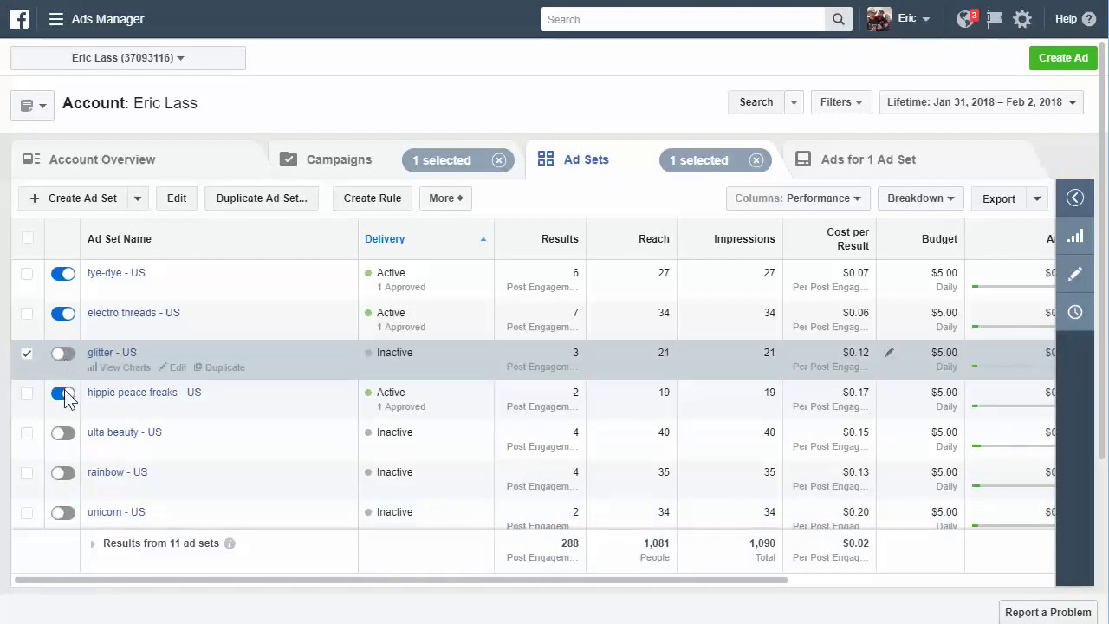
click(64, 355)
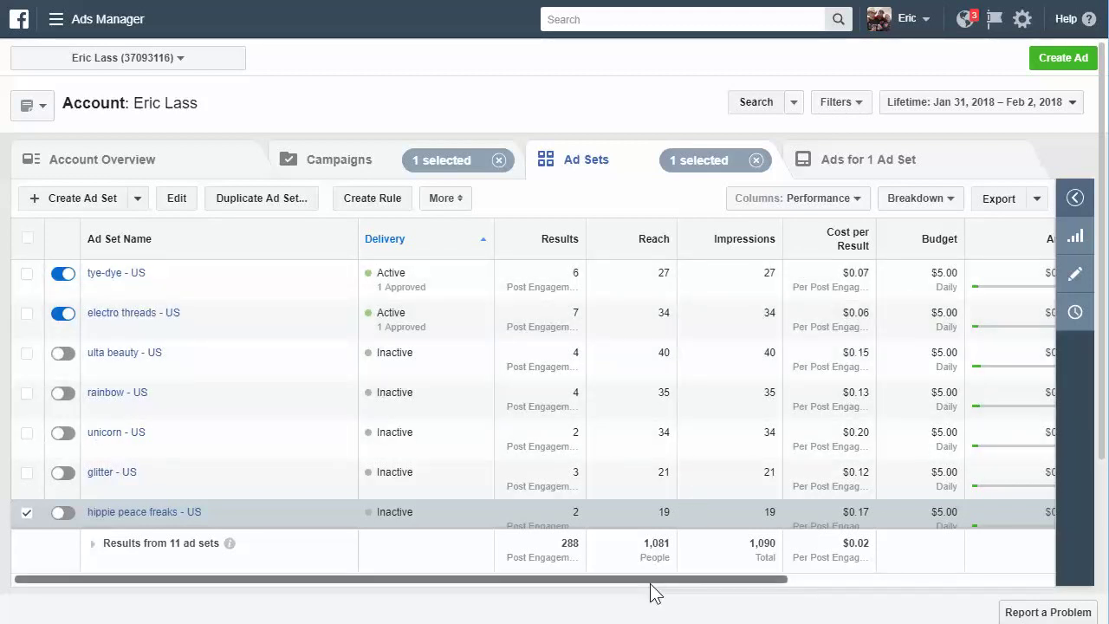
drag(651, 583, 904, 541)
Dismiss the column presets unchanged and bring the Paint whiteboard window to the front
click(845, 199)
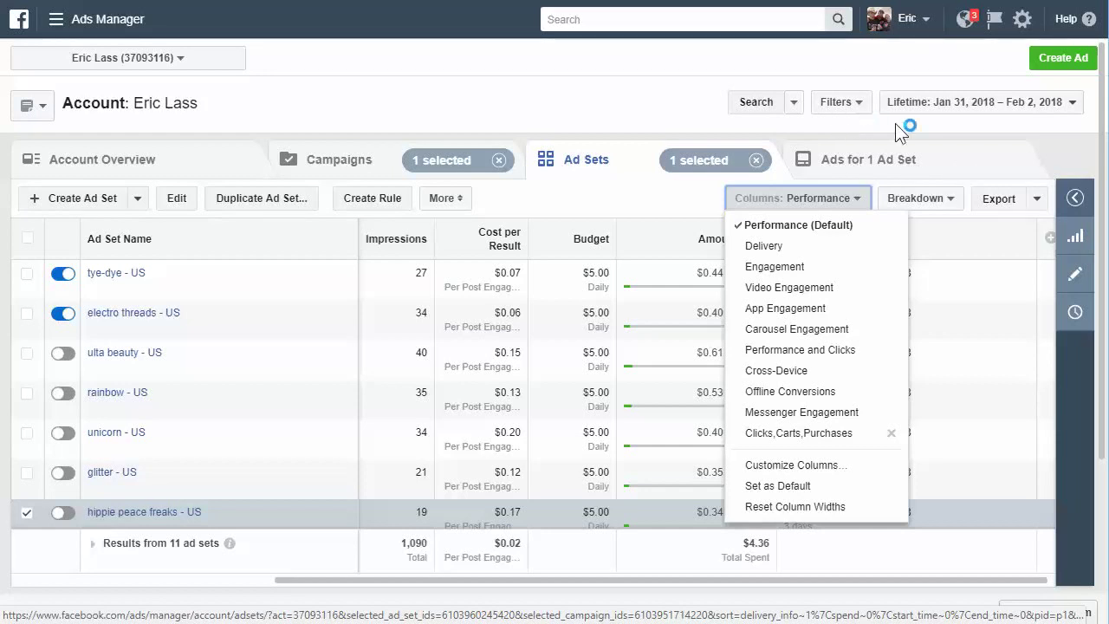
click(1090, 156)
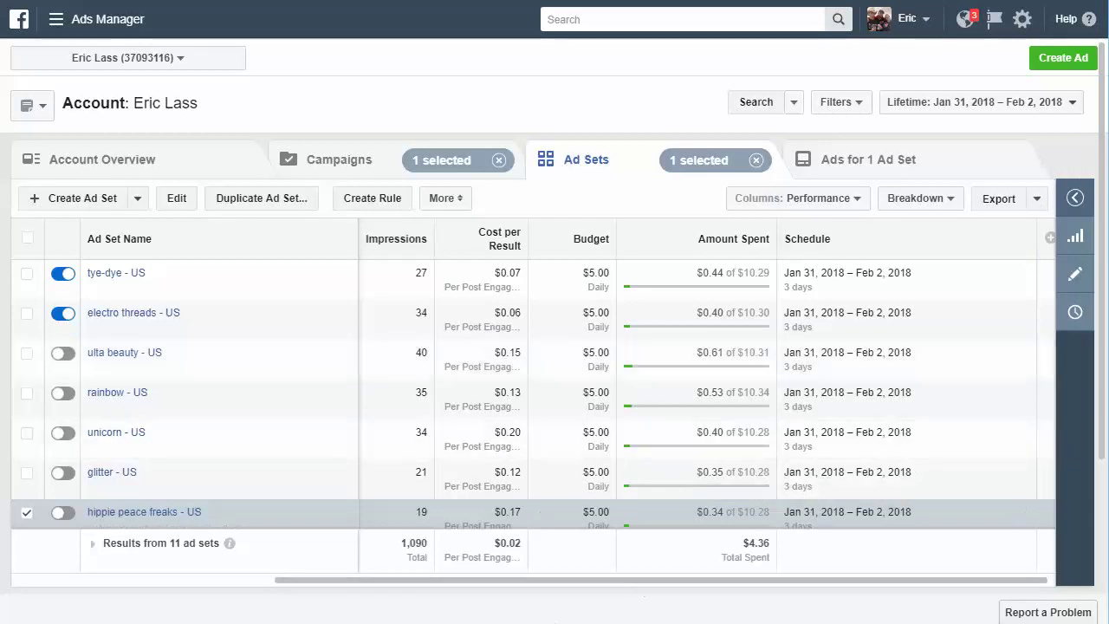
click(559, 622)
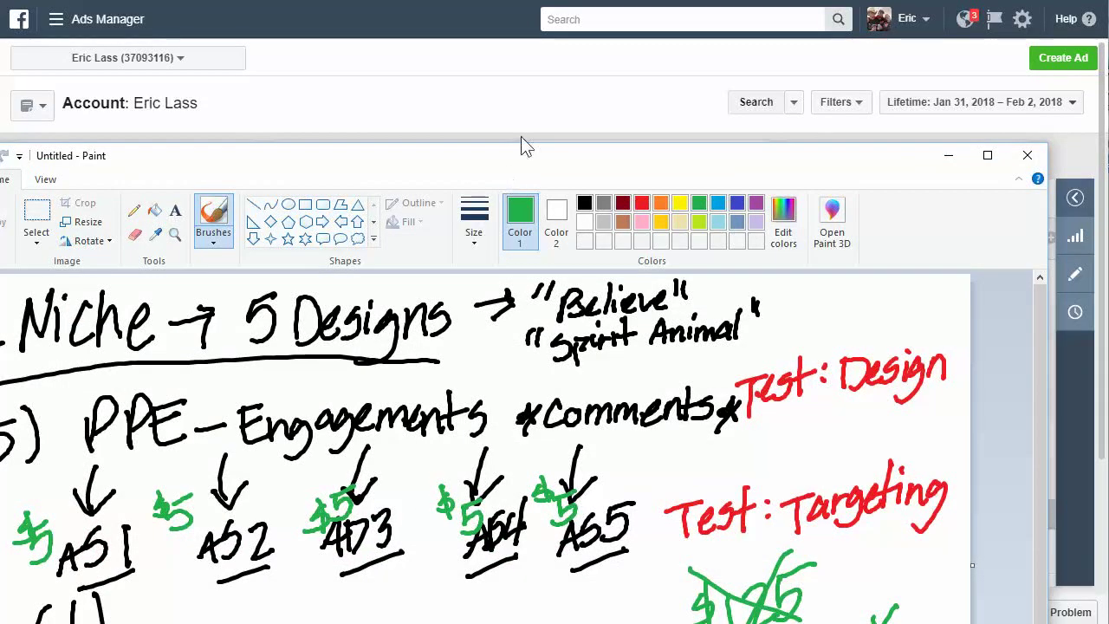
Move the Paint window up and start a new blank picture without saving the old drawing
mouse_move(523, 169)
mouse_down()
mouse_move(597, 94)
mouse_move(600, 0)
mouse_up()
key(alt+f)
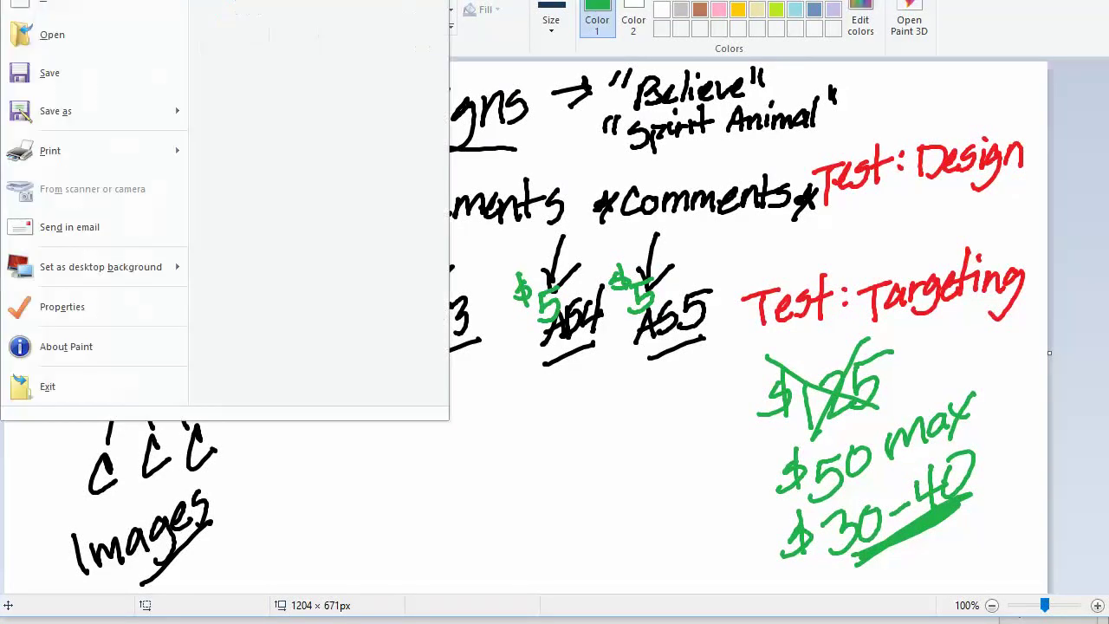
key(x)
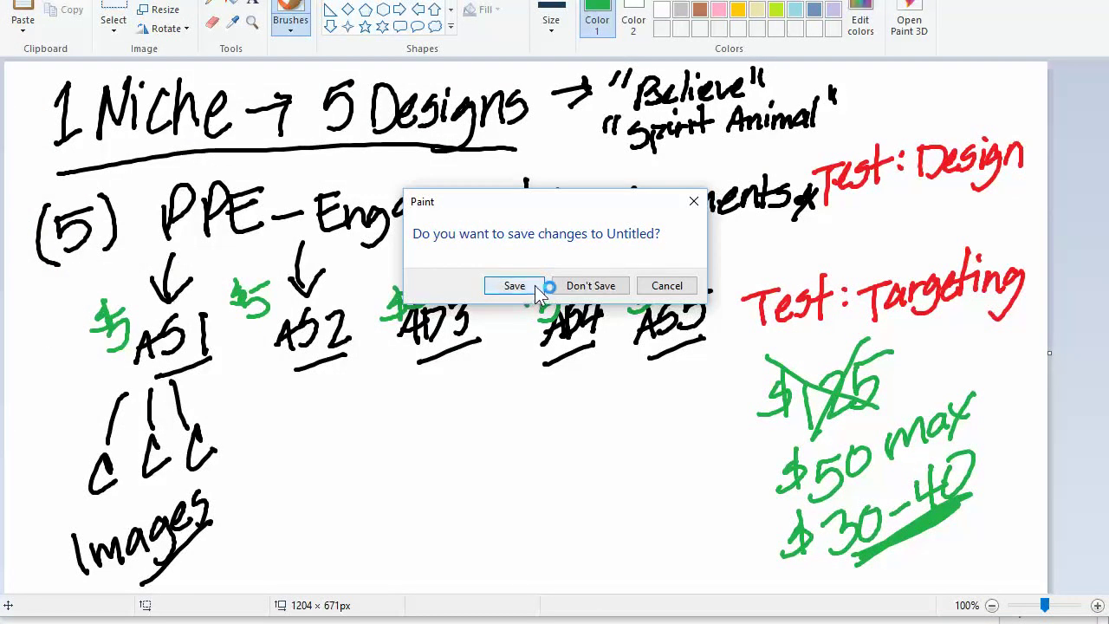
click(574, 290)
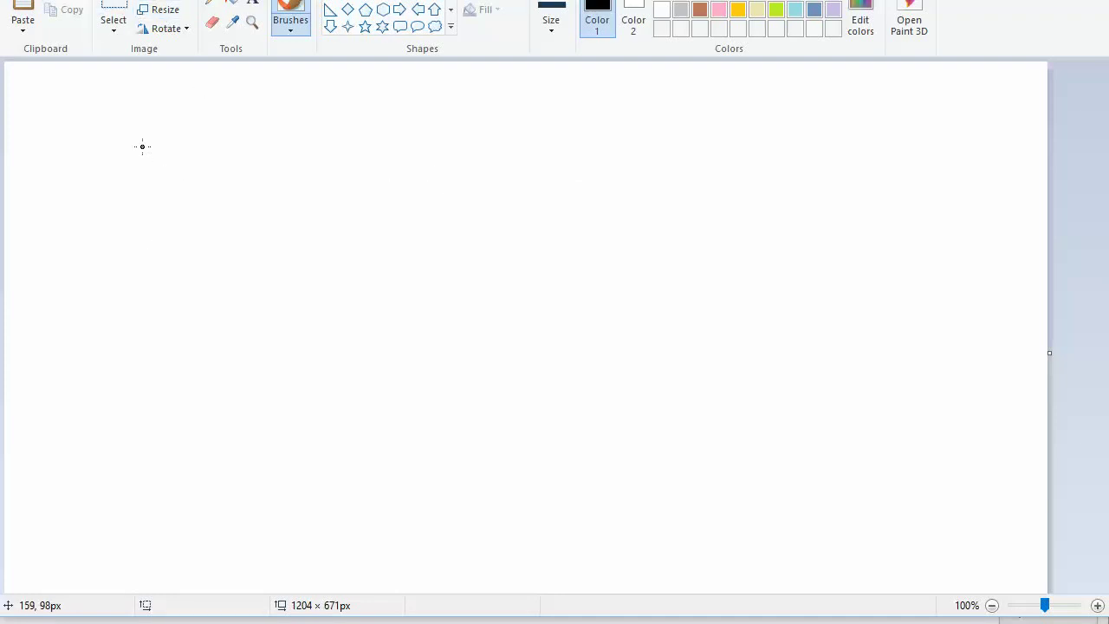
Draw two stacked boxes and label them AS2 and AS1
mouse_move(77, 127)
mouse_down()
mouse_move(72, 221)
mouse_move(151, 211)
mouse_move(59, 225)
mouse_up()
mouse_move(78, 272)
mouse_down()
mouse_move(71, 371)
mouse_move(170, 251)
mouse_move(75, 377)
mouse_up()
mouse_move(90, 334)
mouse_down()
mouse_move(112, 328)
mouse_move(113, 312)
mouse_up()
mouse_move(137, 281)
mouse_down()
mouse_move(118, 320)
mouse_move(154, 307)
mouse_up()
mouse_move(88, 192)
mouse_down()
mouse_move(109, 186)
mouse_move(86, 184)
mouse_up()
mouse_move(114, 145)
mouse_down()
mouse_move(108, 177)
mouse_move(158, 139)
mouse_move(222, 146)
mouse_move(224, 181)
mouse_up()
Draw an arrow from the AS2 box to the word comments, then another to manychat
click(247, 167)
mouse_move(285, 130)
mouse_down()
mouse_move(275, 131)
mouse_move(286, 161)
mouse_up()
mouse_move(291, 144)
mouse_down()
mouse_move(345, 124)
mouse_move(429, 139)
mouse_move(509, 122)
mouse_move(491, 148)
mouse_up()
mouse_move(537, 108)
mouse_down()
mouse_move(604, 91)
mouse_move(672, 102)
mouse_move(712, 77)
mouse_up()
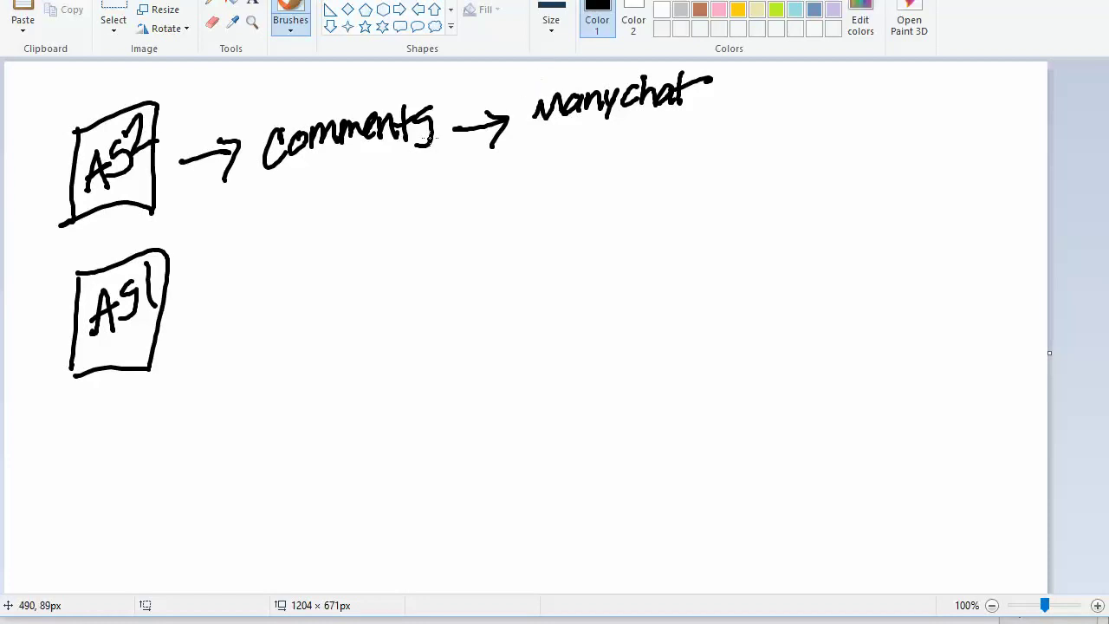
Add a bent arrow under manychat leading to the quoted word "Thanks"
mouse_move(572, 130)
mouse_down()
mouse_move(567, 180)
mouse_move(610, 169)
mouse_up()
mouse_move(586, 163)
mouse_down()
mouse_move(607, 165)
mouse_move(587, 223)
mouse_up()
mouse_move(642, 143)
mouse_down()
mouse_move(716, 149)
mouse_move(760, 126)
mouse_move(798, 130)
mouse_move(796, 148)
mouse_up()
mouse_move(823, 101)
mouse_down()
mouse_move(823, 121)
mouse_move(836, 127)
mouse_up()
Draw a bent arrow below Thanks to subscribers, then underline subscribers and comments
mouse_move(714, 190)
mouse_down()
mouse_move(736, 217)
mouse_move(730, 252)
mouse_up()
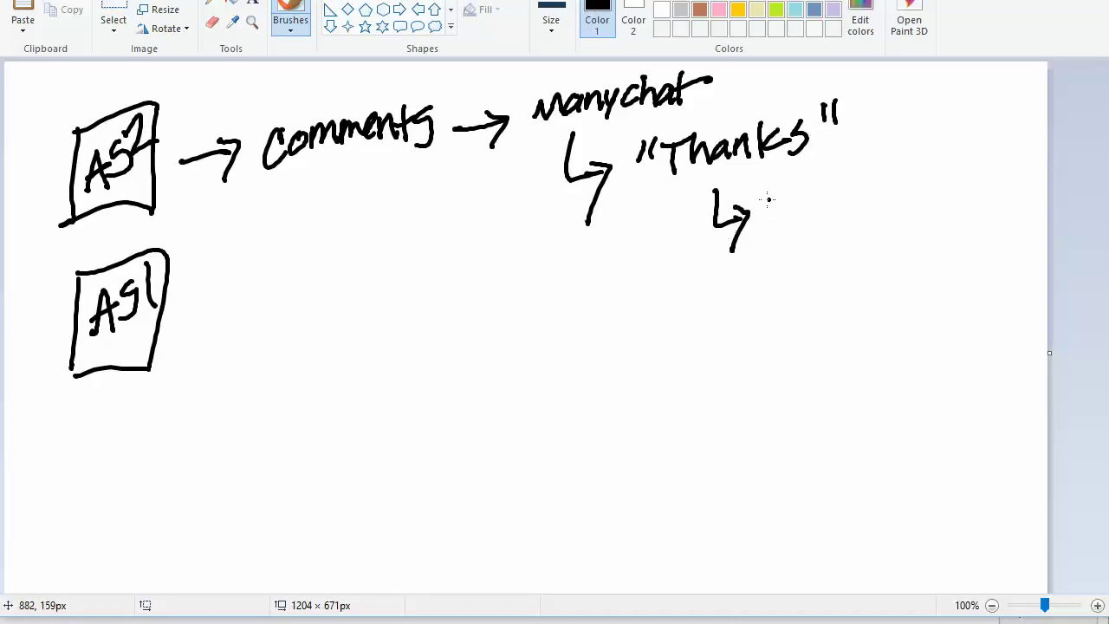
drag(783, 192, 758, 227)
drag(790, 192, 804, 221)
mouse_move(822, 179)
mouse_down()
mouse_move(814, 216)
mouse_move(854, 208)
mouse_move(880, 179)
mouse_move(890, 198)
mouse_move(898, 175)
mouse_move(924, 188)
mouse_move(947, 169)
mouse_move(949, 185)
mouse_up()
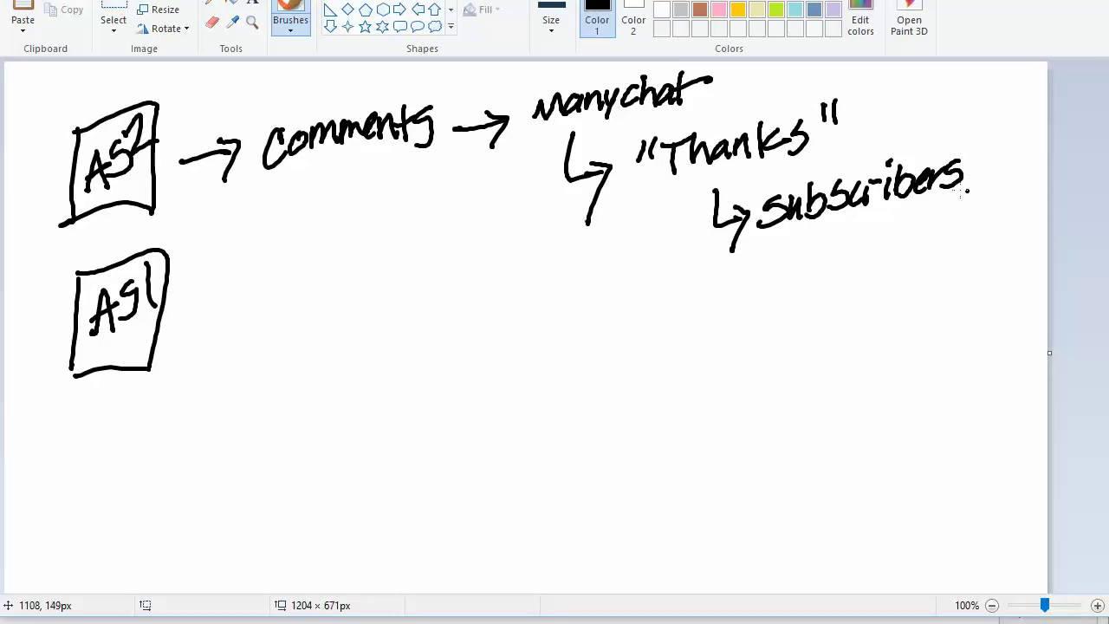
drag(789, 243, 929, 205)
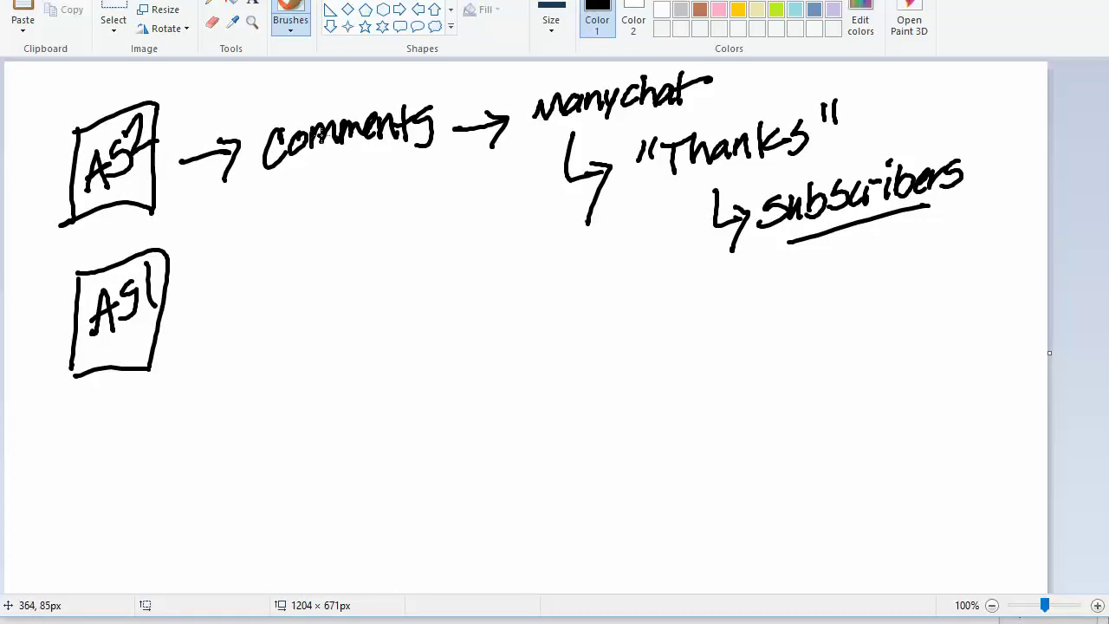
drag(293, 184, 388, 156)
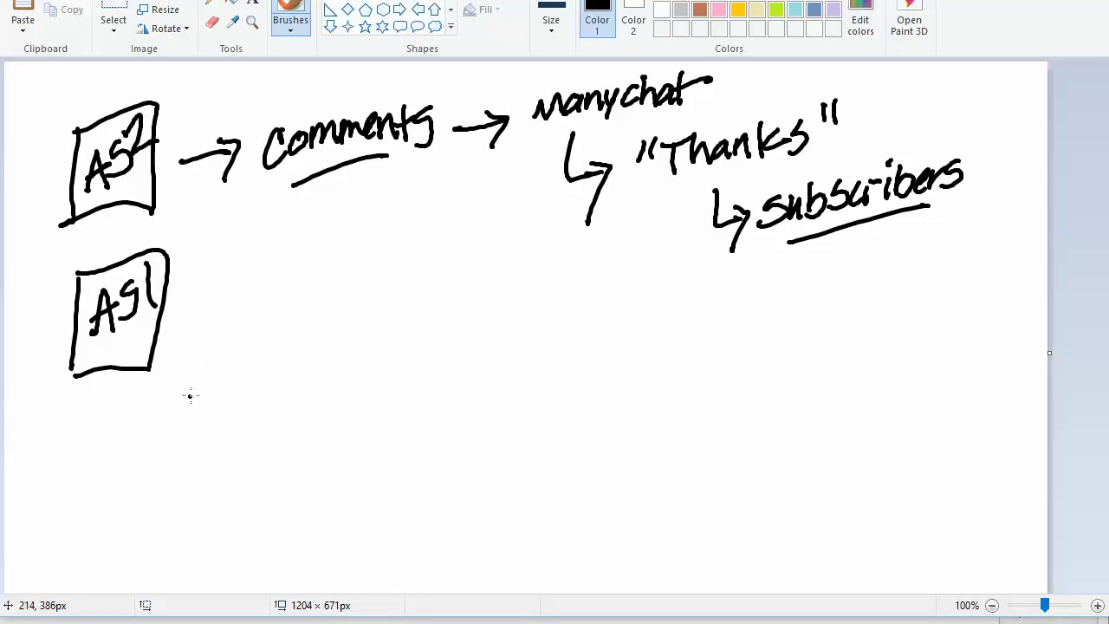
Write "2x Comments & <$.07 PPE" beside AS1 and bracket both conditions together
mouse_move(204, 379)
mouse_down()
mouse_move(252, 396)
mouse_move(264, 364)
mouse_move(303, 392)
mouse_up()
mouse_move(323, 355)
mouse_down()
mouse_move(349, 362)
mouse_move(349, 344)
mouse_move(367, 349)
mouse_move(408, 318)
mouse_move(429, 318)
mouse_move(444, 350)
mouse_up()
mouse_move(314, 401)
mouse_down()
mouse_move(305, 429)
mouse_move(321, 386)
mouse_move(330, 446)
mouse_up()
mouse_move(252, 480)
mouse_down()
mouse_move(273, 504)
mouse_move(270, 483)
mouse_move(319, 468)
mouse_move(345, 488)
mouse_up()
mouse_move(365, 432)
mouse_down()
mouse_move(382, 433)
mouse_move(394, 409)
mouse_move(421, 427)
mouse_move(407, 413)
mouse_move(433, 406)
mouse_up()
drag(394, 444, 404, 444)
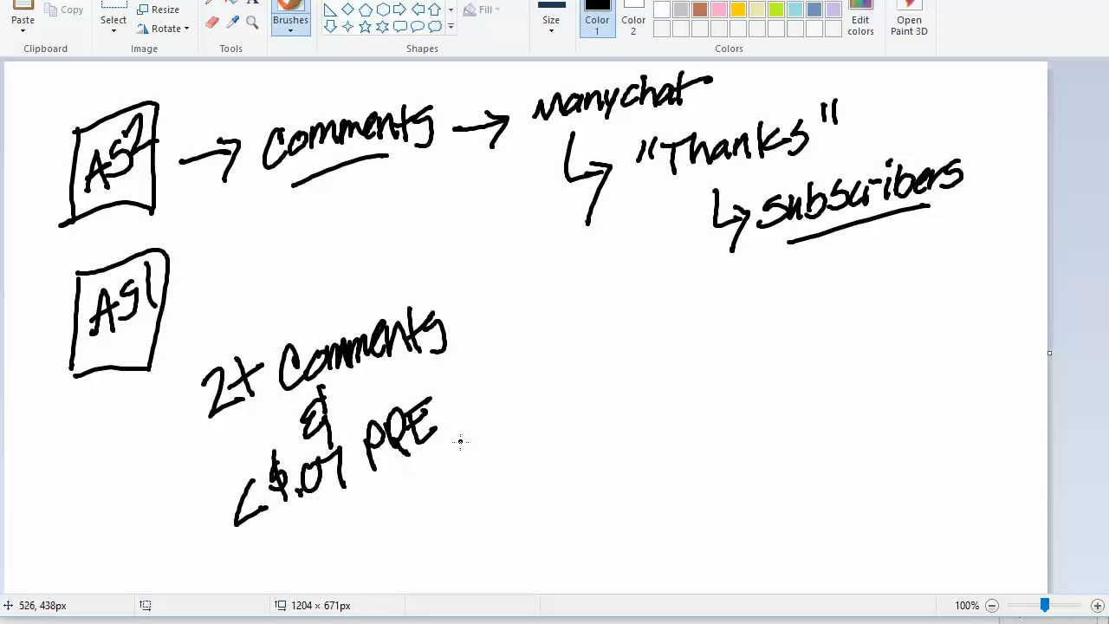
mouse_move(472, 338)
mouse_down()
mouse_move(513, 369)
mouse_move(475, 449)
mouse_up()
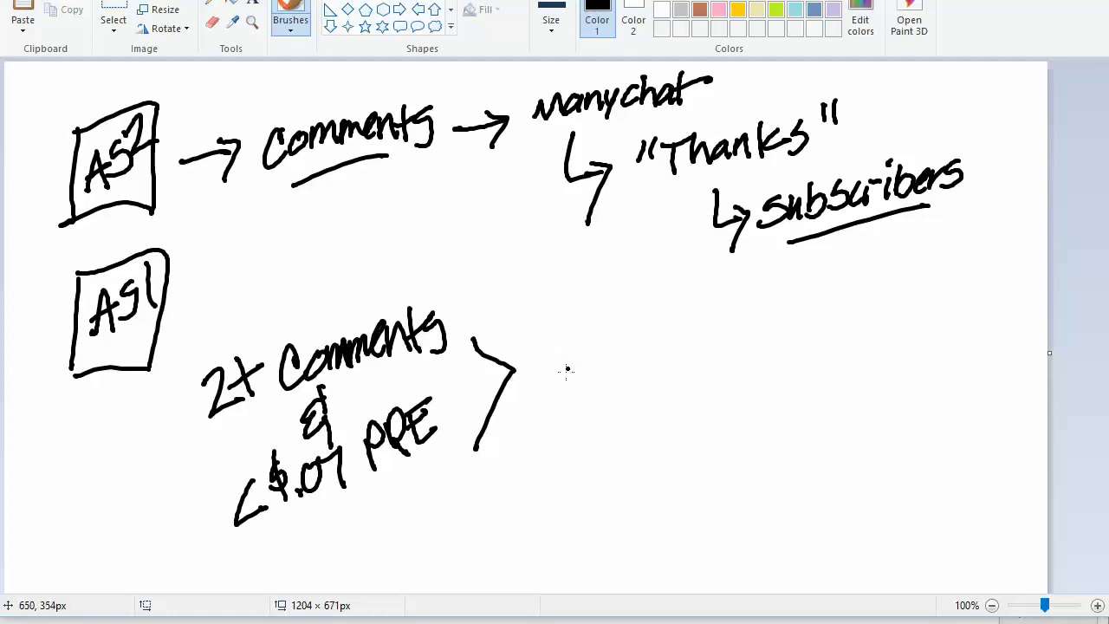
Write CONVERSION after the bracket, undoing one botched letter with Ctrl+Z
mouse_move(582, 322)
mouse_down()
mouse_move(559, 357)
mouse_move(594, 351)
mouse_move(639, 297)
mouse_move(644, 345)
mouse_move(644, 311)
mouse_move(671, 296)
mouse_move(671, 310)
mouse_up()
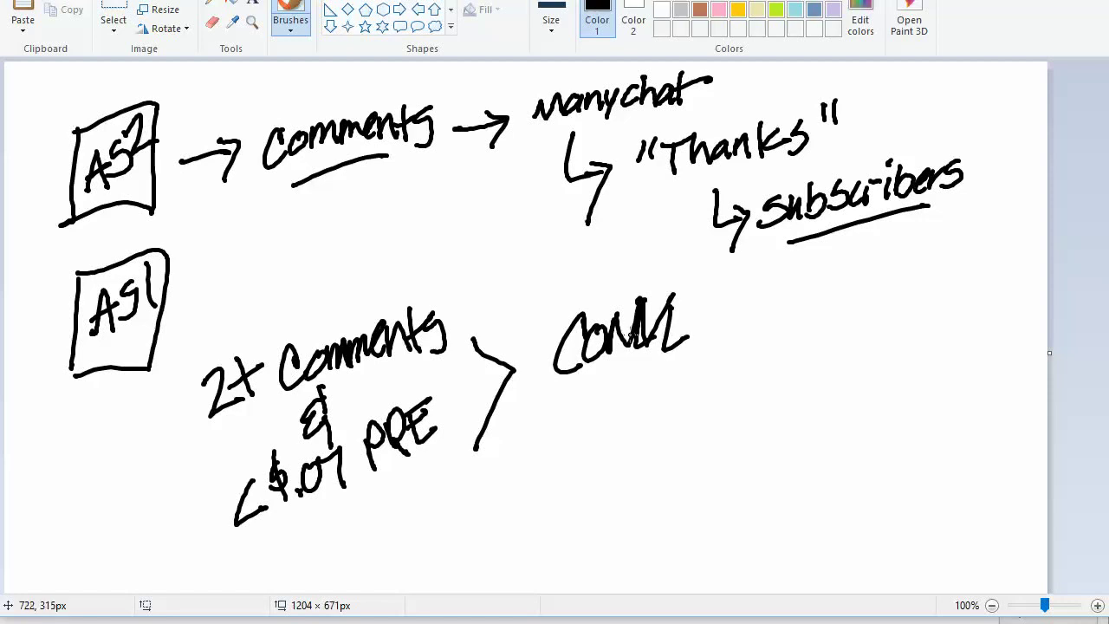
key(ctrl+z)
key(ctrl+z)
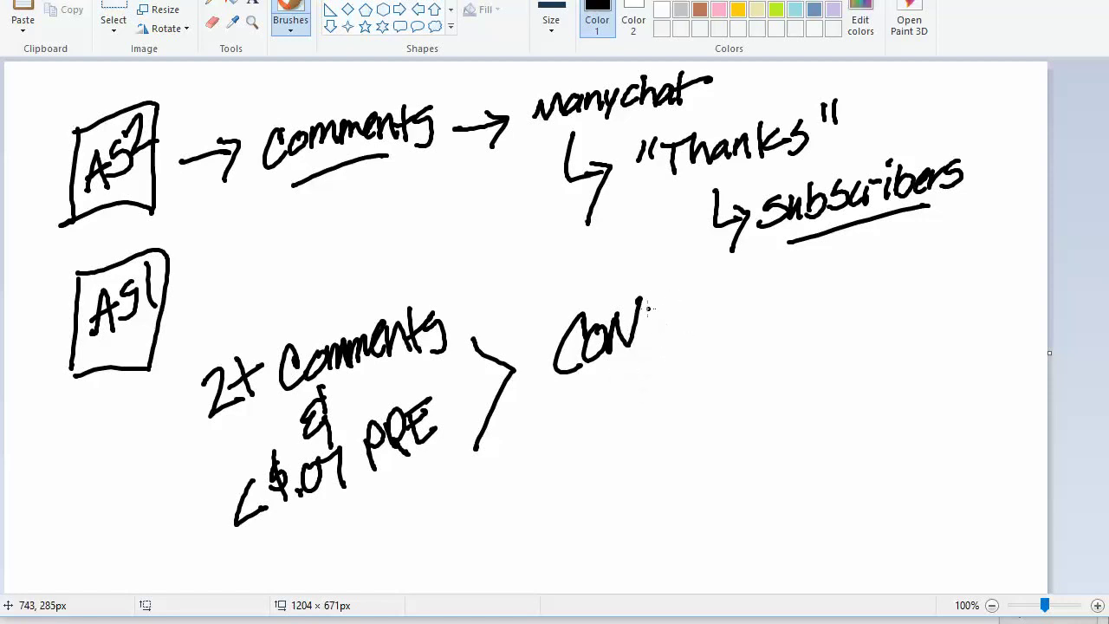
mouse_move(648, 308)
mouse_down()
mouse_move(650, 349)
mouse_move(679, 310)
mouse_move(704, 339)
mouse_move(683, 307)
mouse_move(708, 331)
mouse_up()
drag(710, 291, 750, 332)
mouse_move(760, 288)
mouse_down()
mouse_move(765, 317)
mouse_move(735, 335)
mouse_move(778, 330)
mouse_up()
drag(800, 290, 802, 291)
mouse_move(816, 286)
mouse_down()
mouse_move(816, 321)
mouse_move(845, 322)
mouse_up()
drag(845, 323, 851, 273)
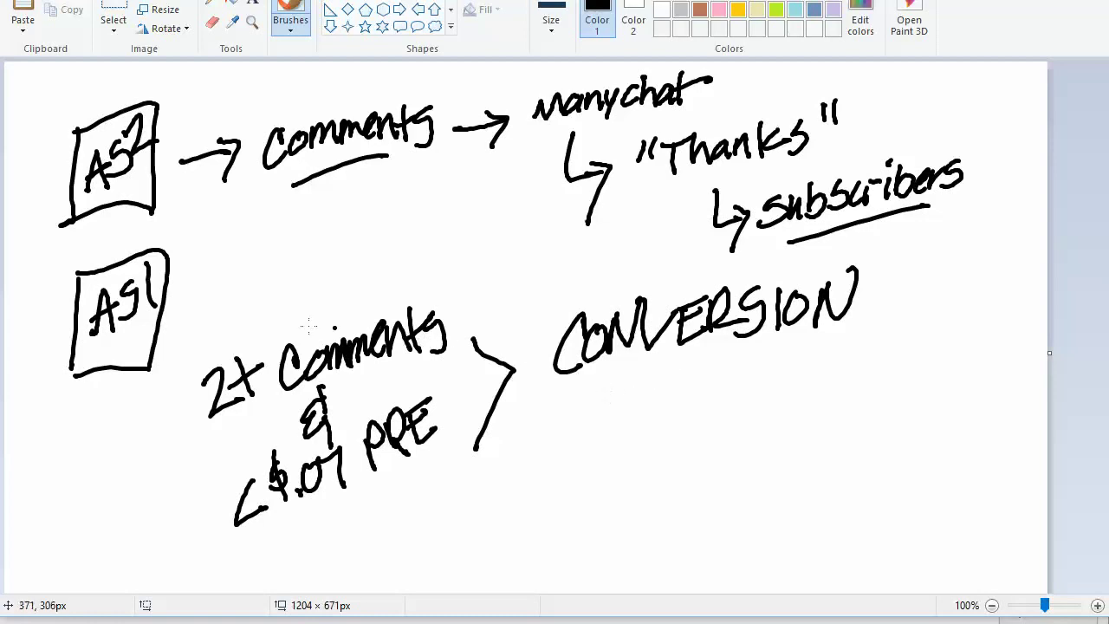
Circle the AS1 and AS2 boxes, then arrow from CONVERSION to a double-underlined SALES
mouse_move(169, 251)
mouse_down()
mouse_move(174, 346)
mouse_move(129, 258)
mouse_up()
mouse_move(128, 111)
mouse_down()
mouse_move(95, 160)
mouse_move(157, 145)
mouse_up()
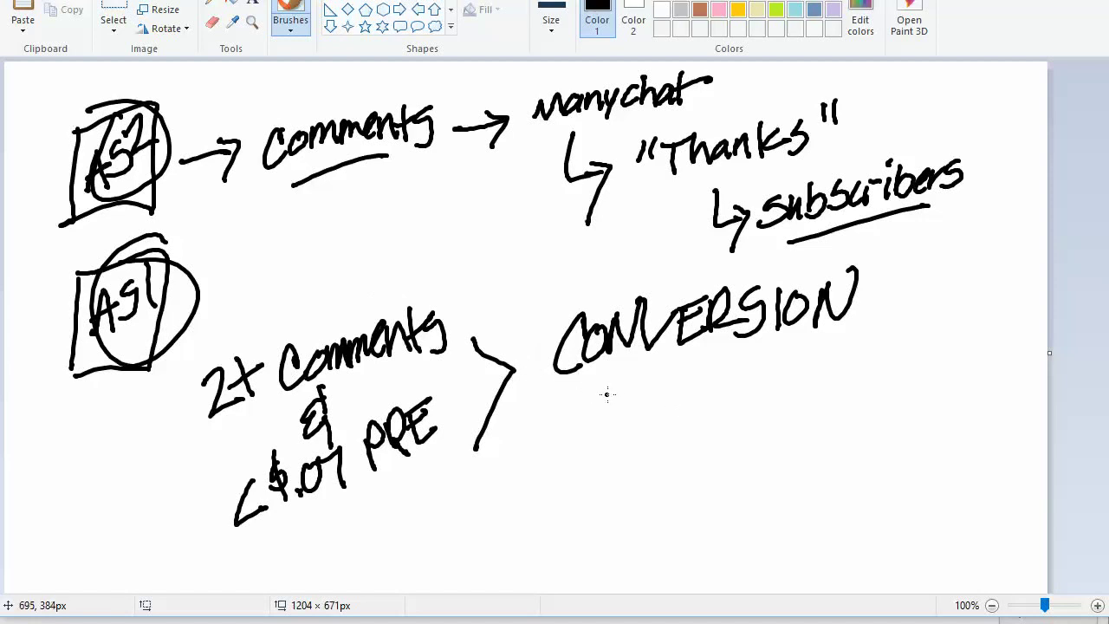
mouse_move(633, 364)
mouse_down()
mouse_move(667, 419)
mouse_move(659, 475)
mouse_up()
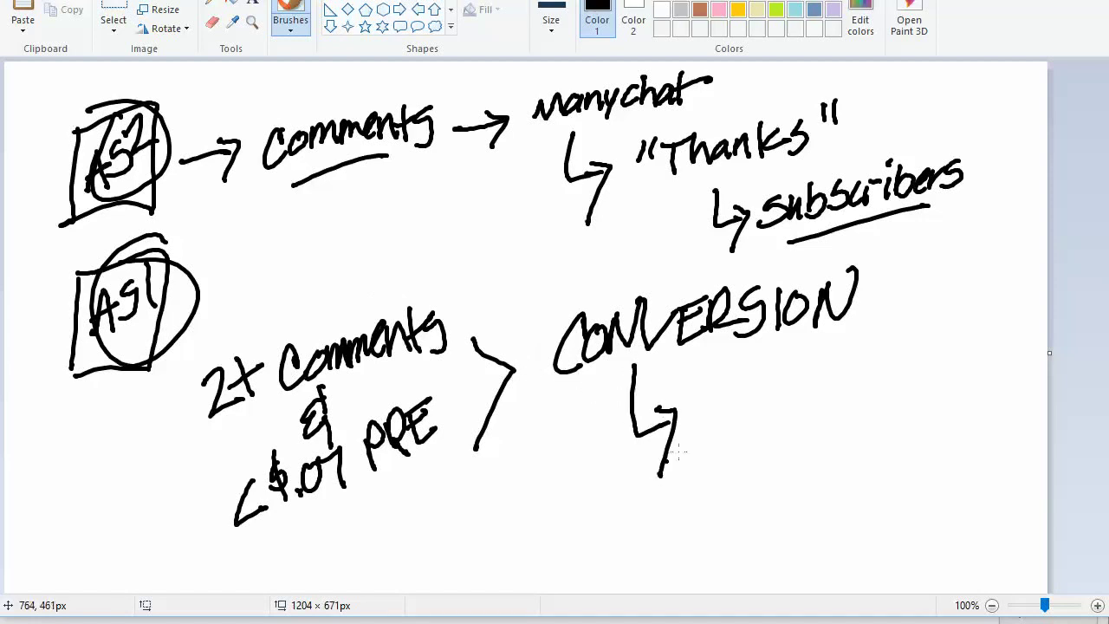
mouse_move(709, 388)
mouse_down()
mouse_move(694, 432)
mouse_move(732, 394)
mouse_move(743, 409)
mouse_move(777, 374)
mouse_move(801, 400)
mouse_move(806, 358)
mouse_move(833, 367)
mouse_move(809, 403)
mouse_up()
drag(729, 459, 844, 408)
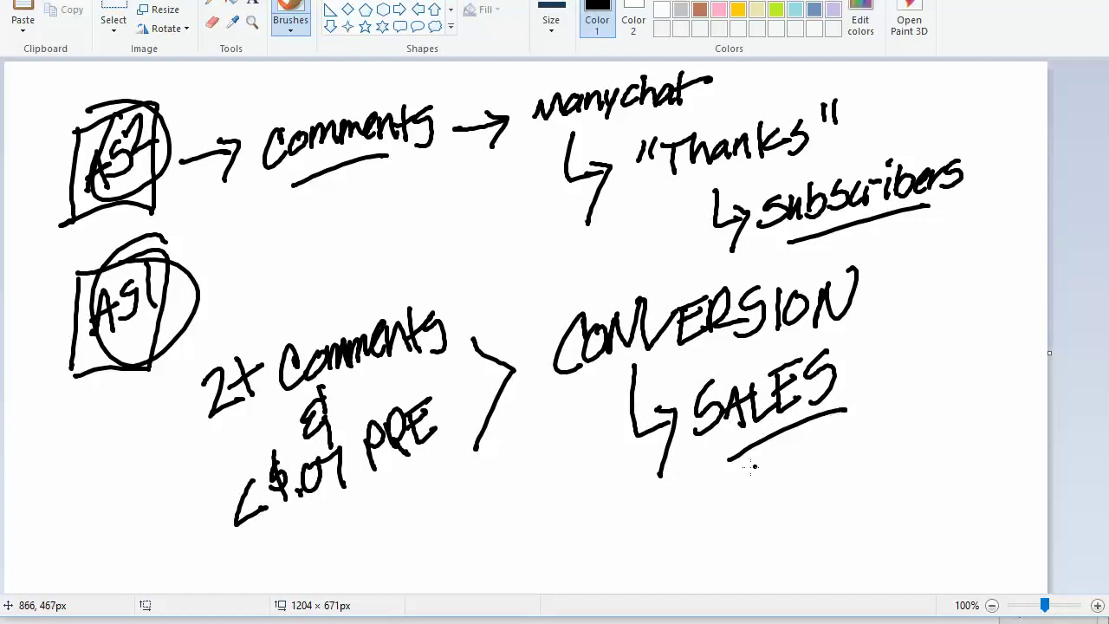
drag(734, 478, 885, 409)
Switch to green and brush a thick, retraced dollar sign over CONVERSION
click(775, 9)
mouse_move(680, 290)
mouse_down()
mouse_move(643, 391)
mouse_move(589, 405)
mouse_move(661, 395)
mouse_up()
mouse_move(671, 291)
mouse_down()
mouse_move(662, 386)
mouse_move(666, 302)
mouse_move(674, 378)
mouse_move(627, 392)
mouse_up()
drag(694, 348, 679, 393)
mouse_move(682, 283)
mouse_down()
mouse_move(689, 321)
mouse_move(642, 398)
mouse_move(651, 332)
mouse_up()
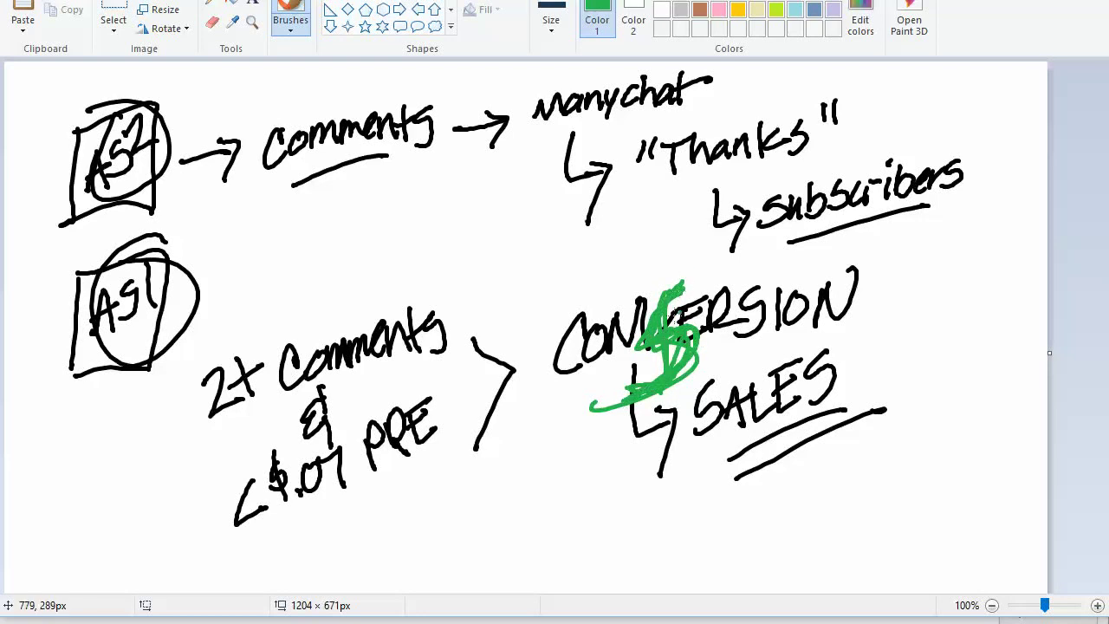